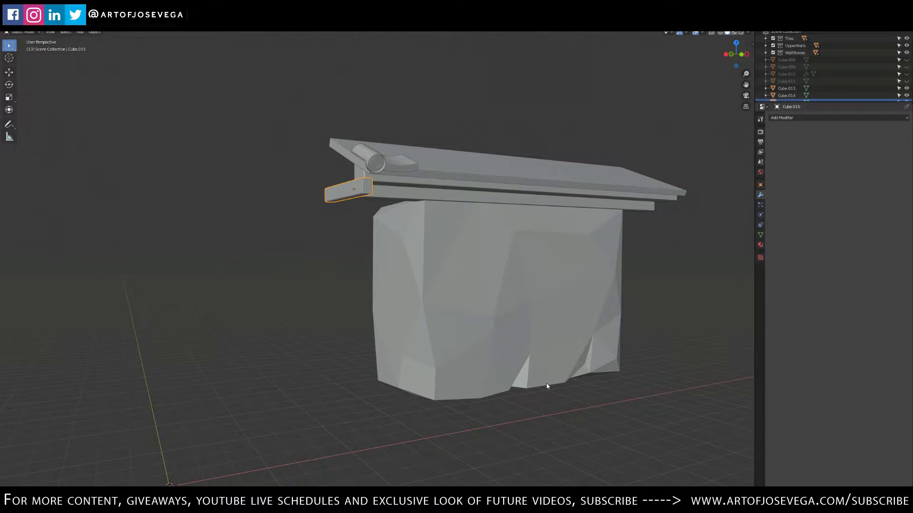
Examine the wall's roof slab and the single tile at its end from several angles
middle_drag(533, 267, 473, 309)
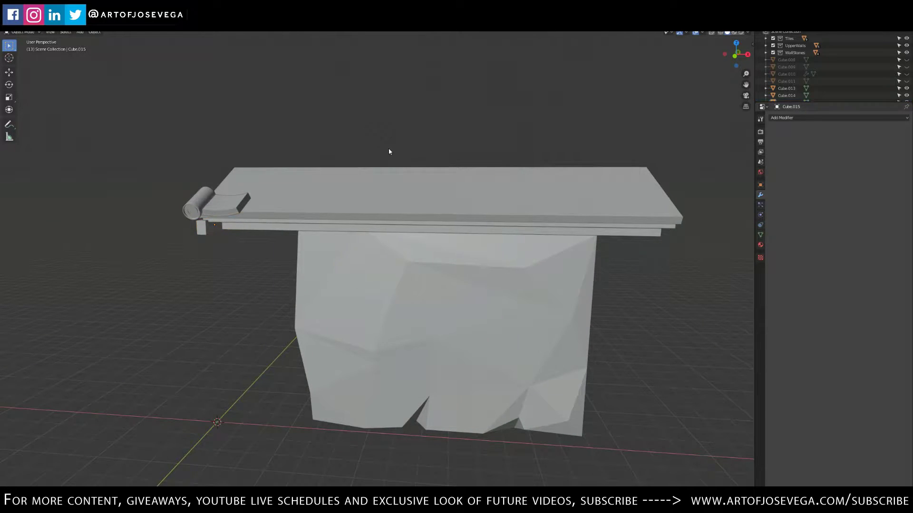
middle_drag(389, 151, 318, 205)
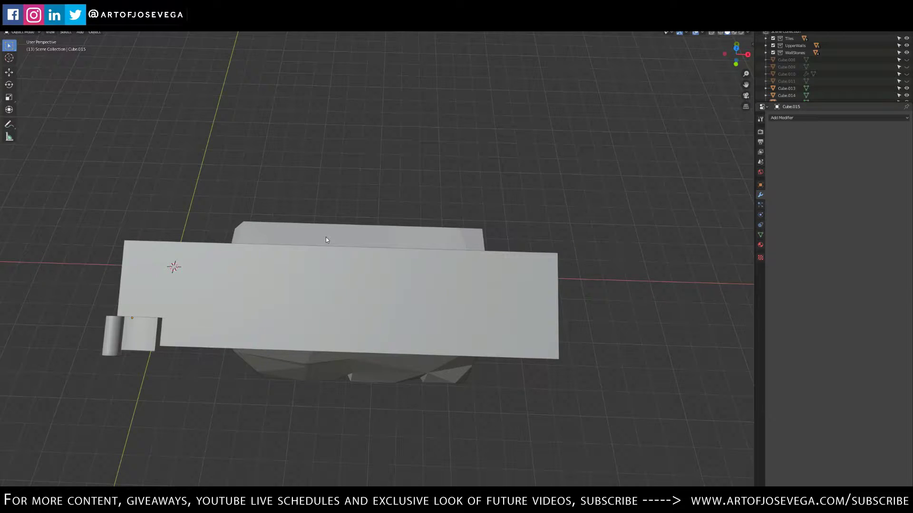
middle_drag(318, 240, 306, 280)
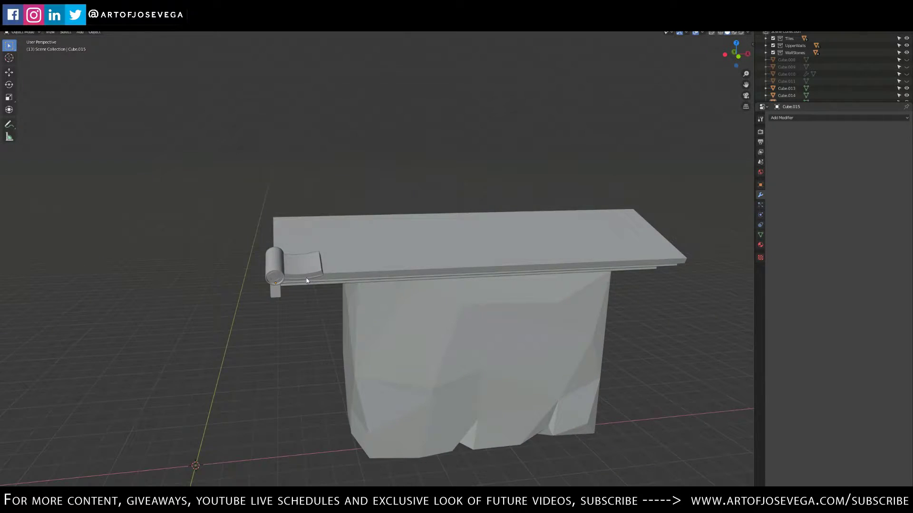
middle_drag(415, 274, 367, 314)
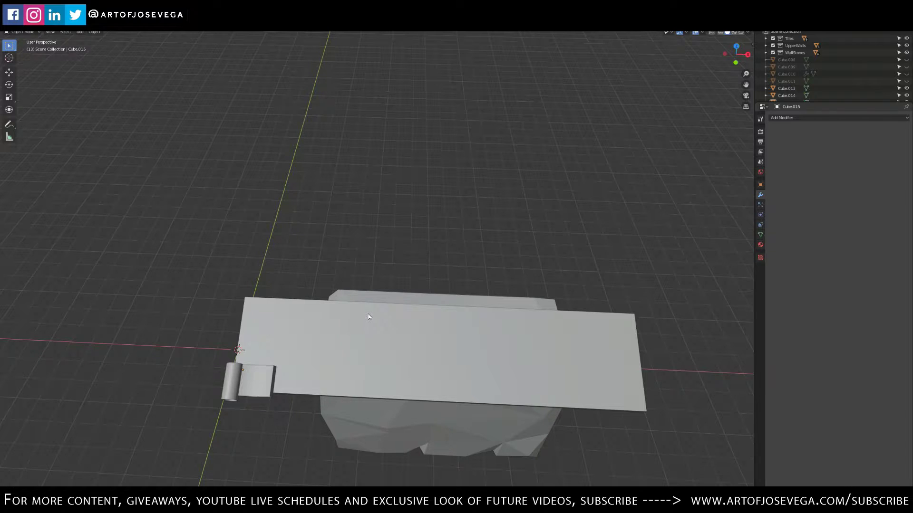
middle_drag(370, 317, 369, 284)
scroll(358, 275, up, 4)
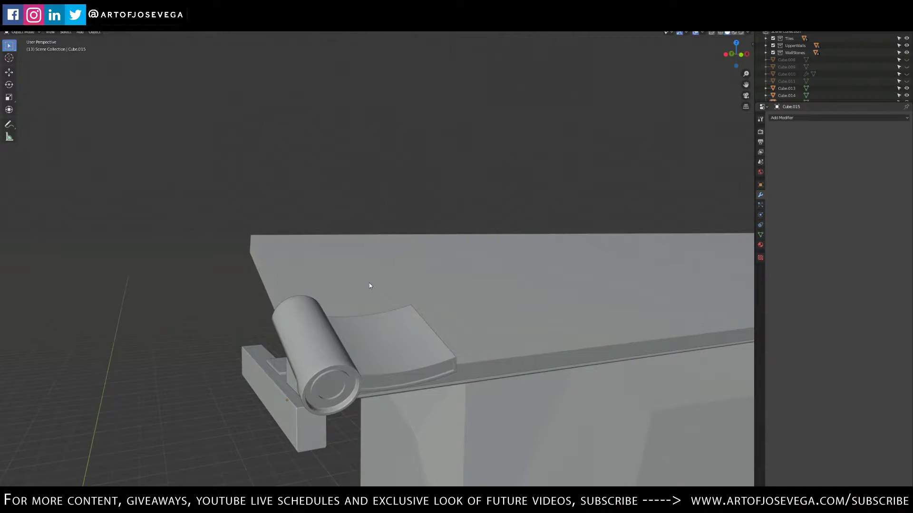
click(338, 323)
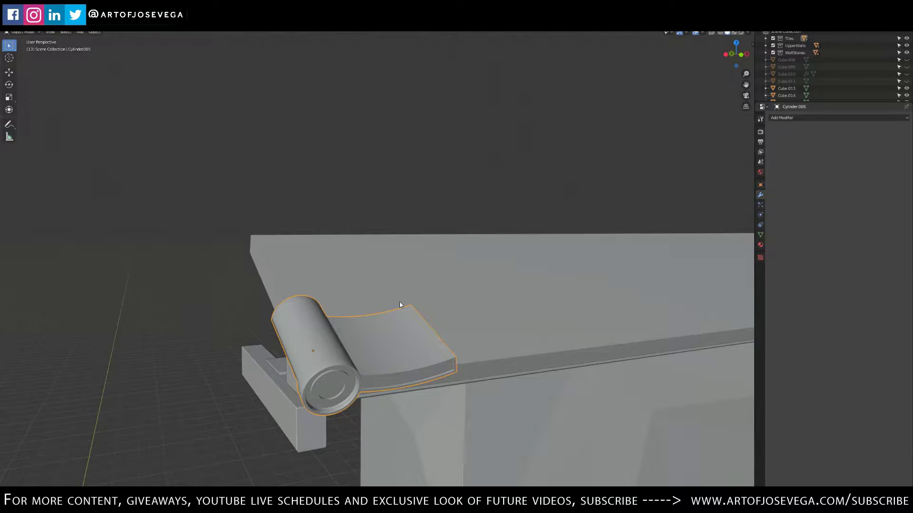
key(KP_Decimal)
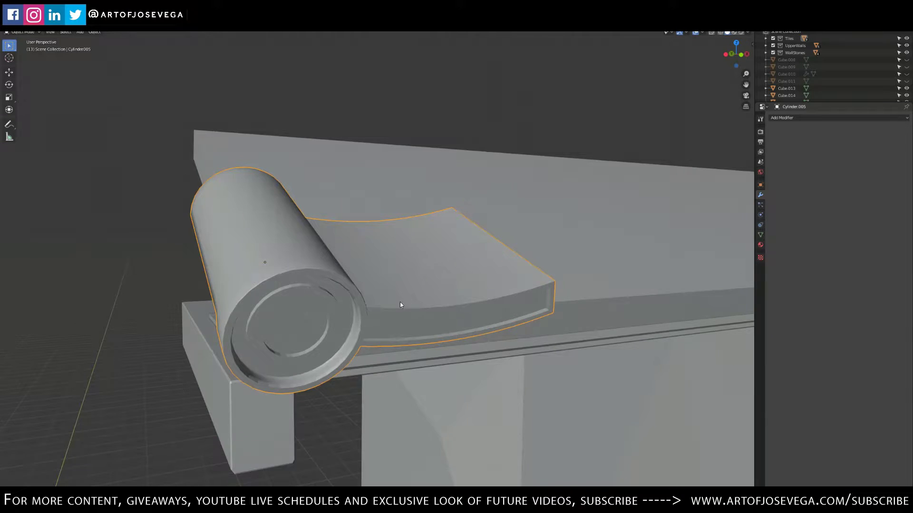
scroll(400, 301, down, 2)
middle_drag(400, 302, 305, 270)
scroll(395, 298, down, 6)
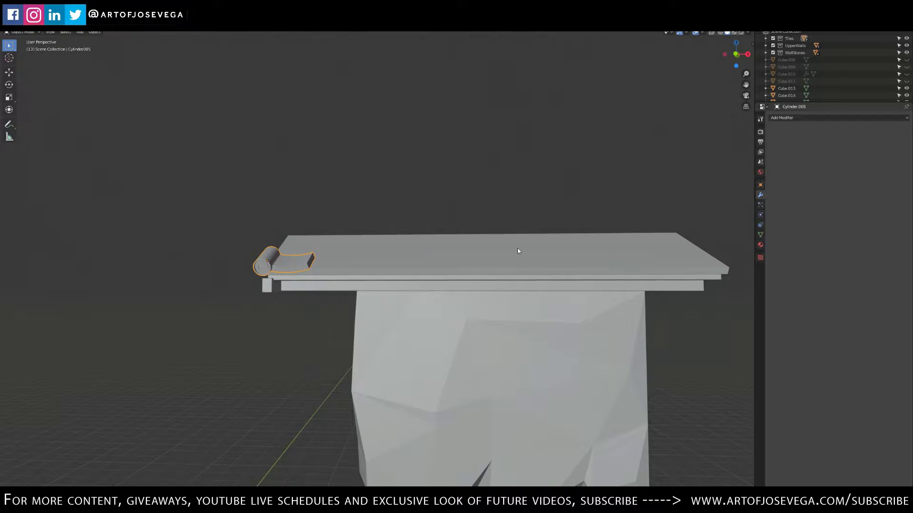
middle_drag(598, 204, 298, 292)
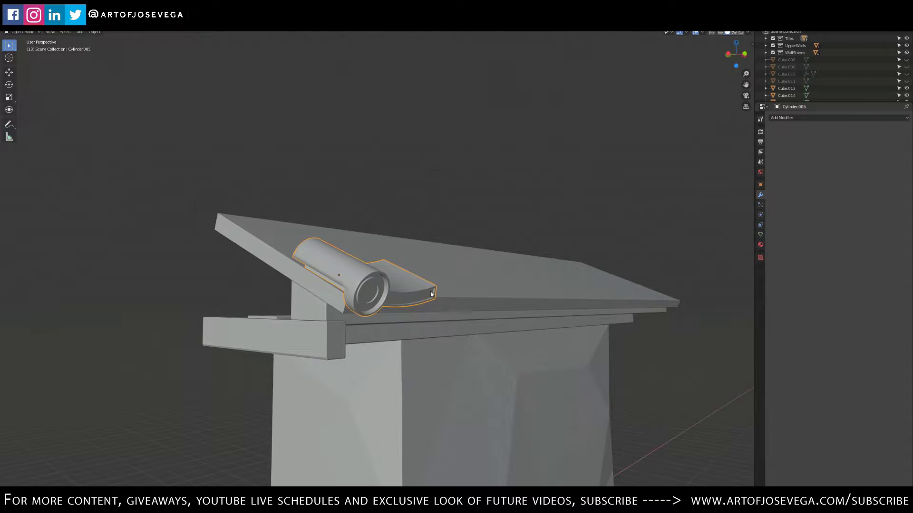
middle_drag(429, 298, 329, 310)
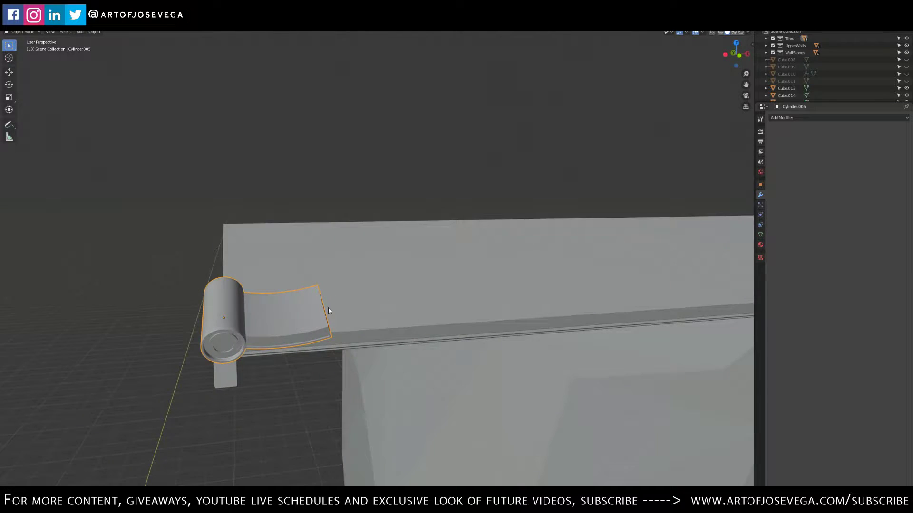
key(alt+a)
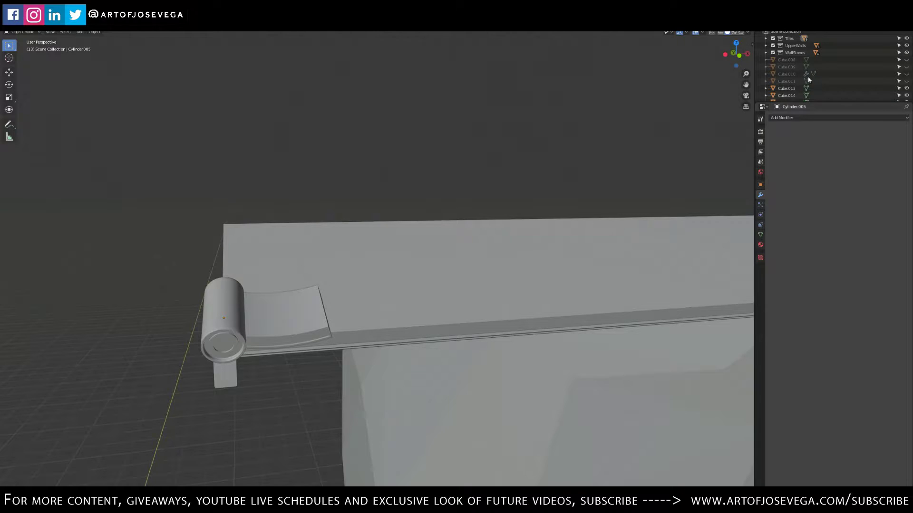
middle_drag(476, 183, 261, 303)
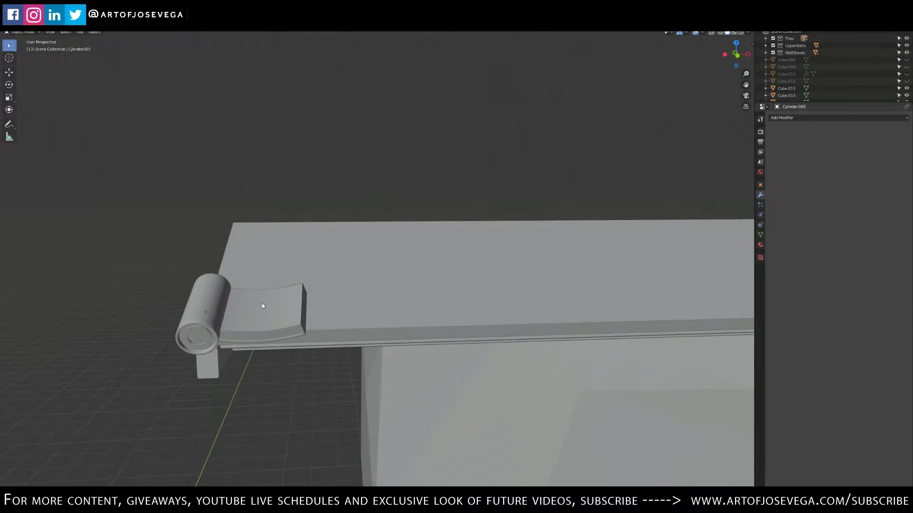
Add an Array modifier to the roof tile at the end of the wall
click(221, 309)
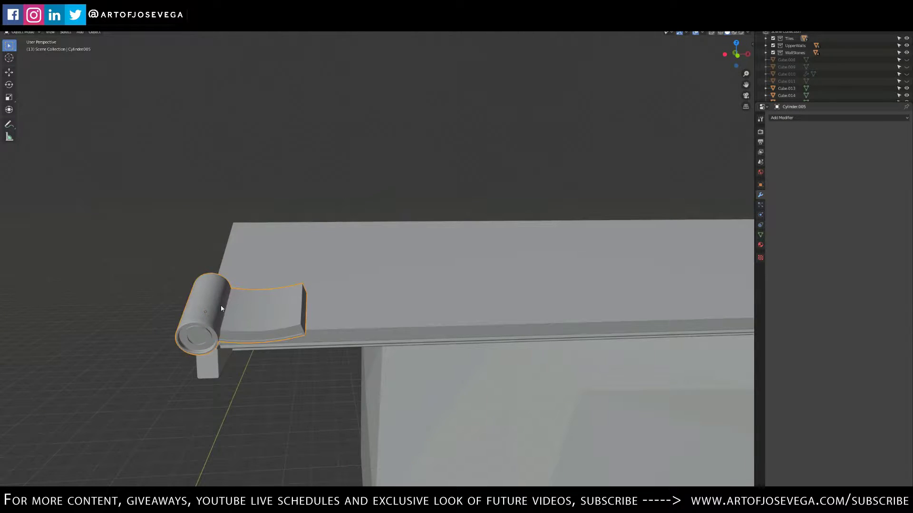
click(795, 118)
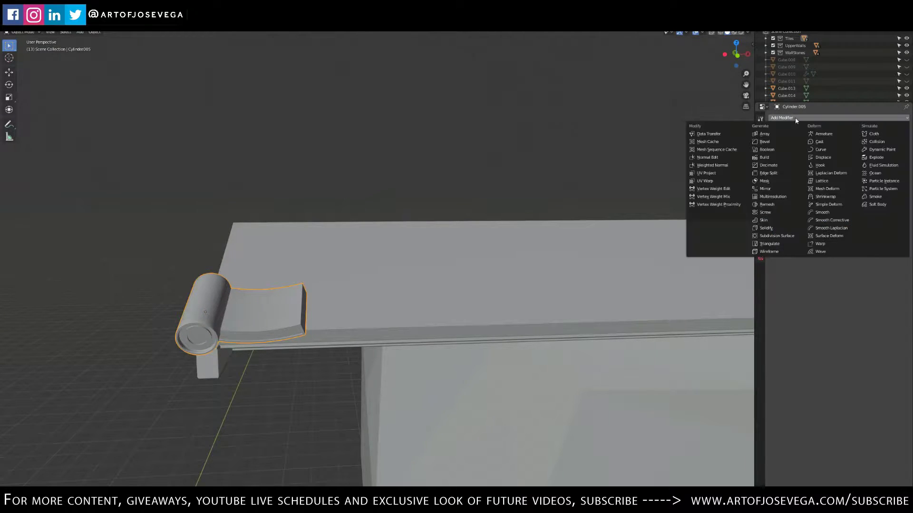
click(761, 135)
scroll(440, 243, up, 1)
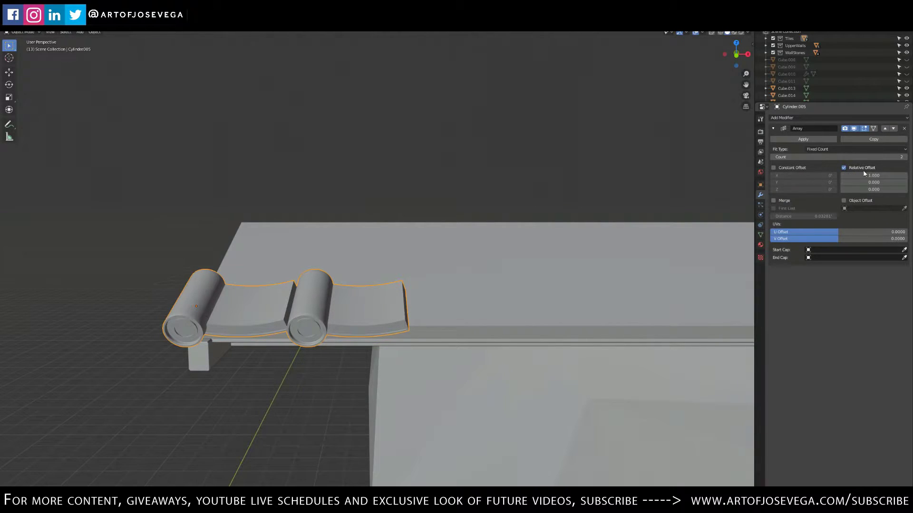
Try a relative offset of 0.9 on X for the tile array, testing Y and Z and returning both to 0
mouse_move(871, 175)
mouse_down()
mouse_move(734, 176)
mouse_move(905, 183)
mouse_move(859, 183)
mouse_move(877, 190)
mouse_move(868, 190)
mouse_up()
click(874, 188)
text(-0.9)
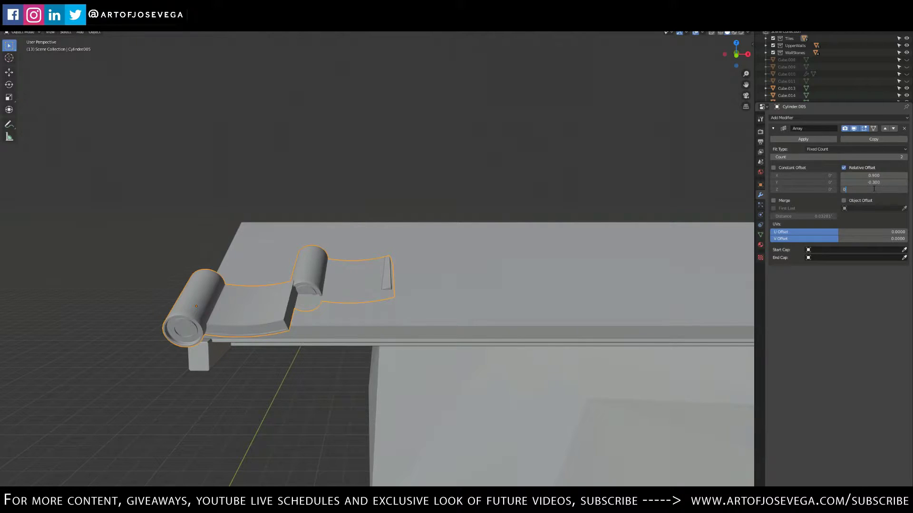
key(Return)
click(874, 183)
text(0)
key(Return)
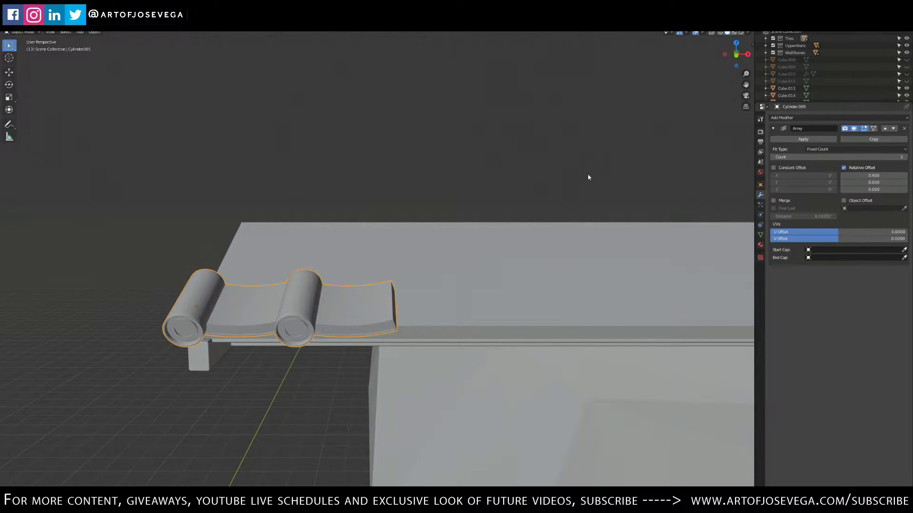
Set the tile array's relative X offset to 0.8 so the copies overlap more closely, and deselect the tiles
shift+middle_drag(302, 298, 184, 294)
scroll(322, 292, down, 3)
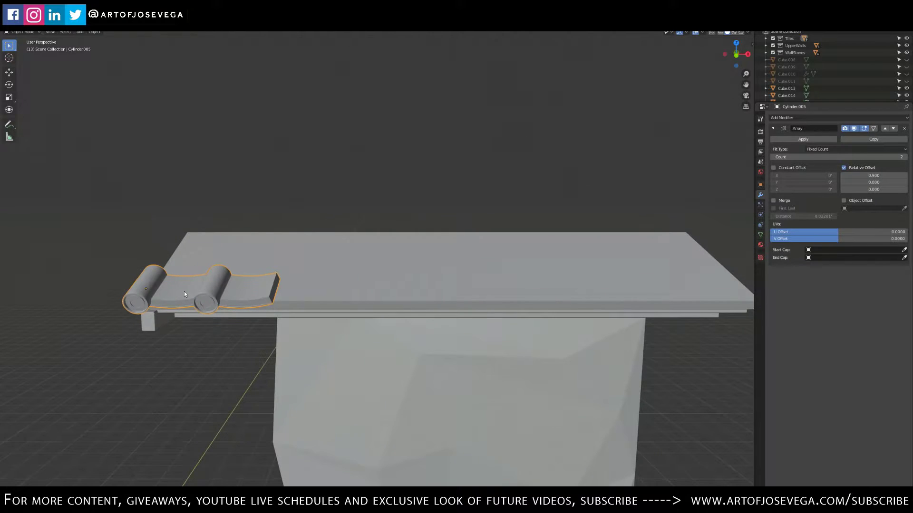
shift+middle_drag(399, 317, 506, 318)
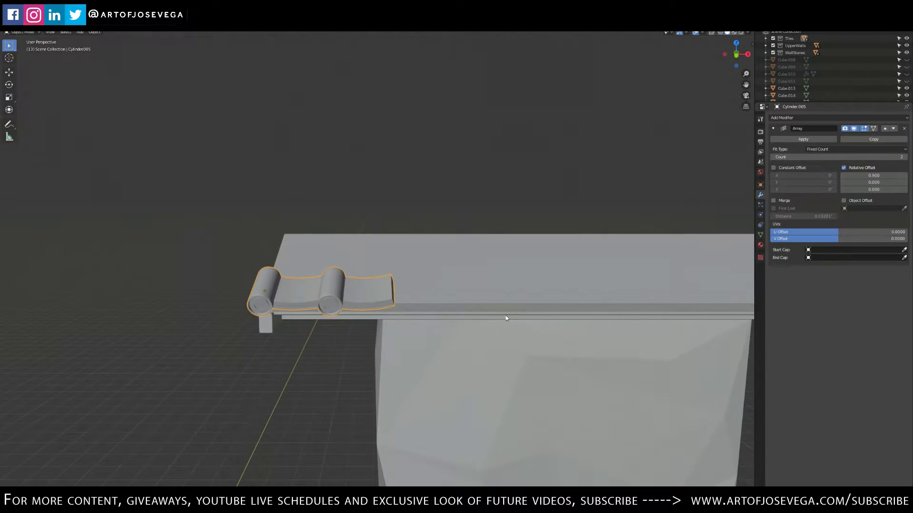
scroll(505, 318, up, 3)
shift+middle_drag(371, 312, 480, 296)
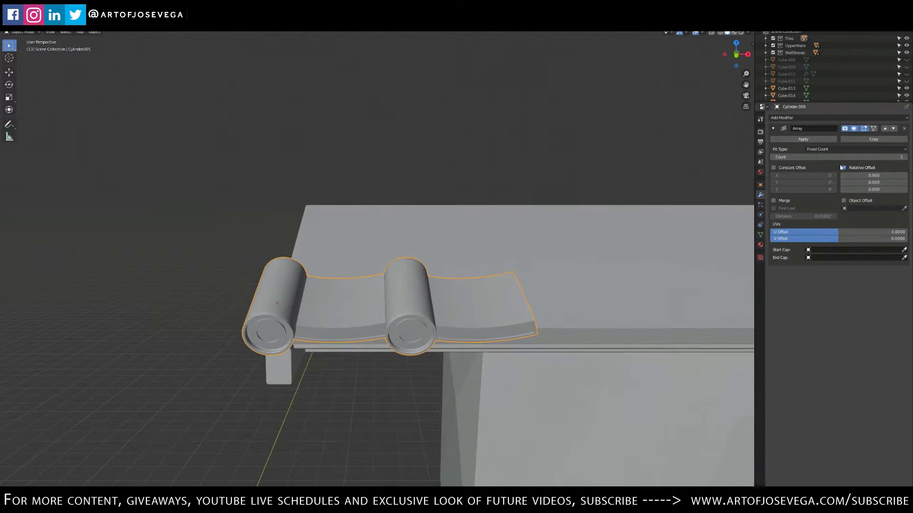
click(874, 175)
key(Return)
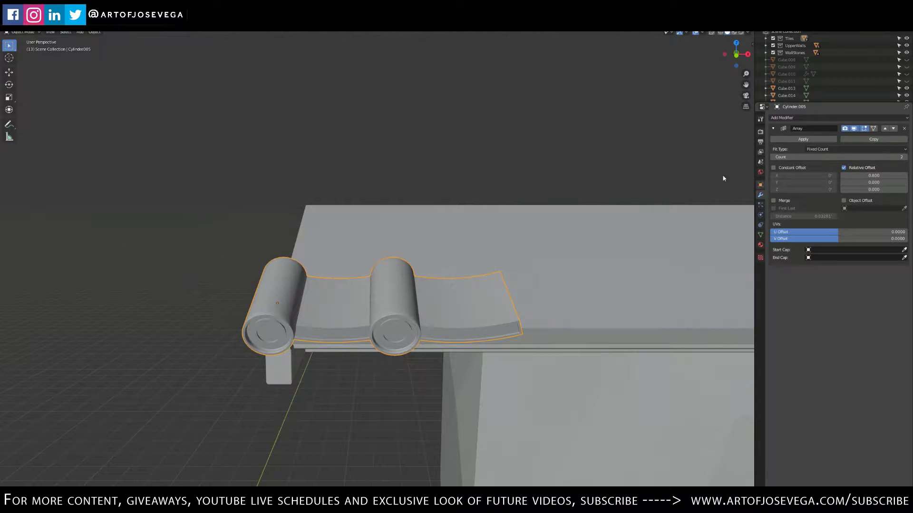
click(493, 132)
Set the tile array's count to 10 so the row spans the length of the roof
middle_drag(492, 133, 467, 229)
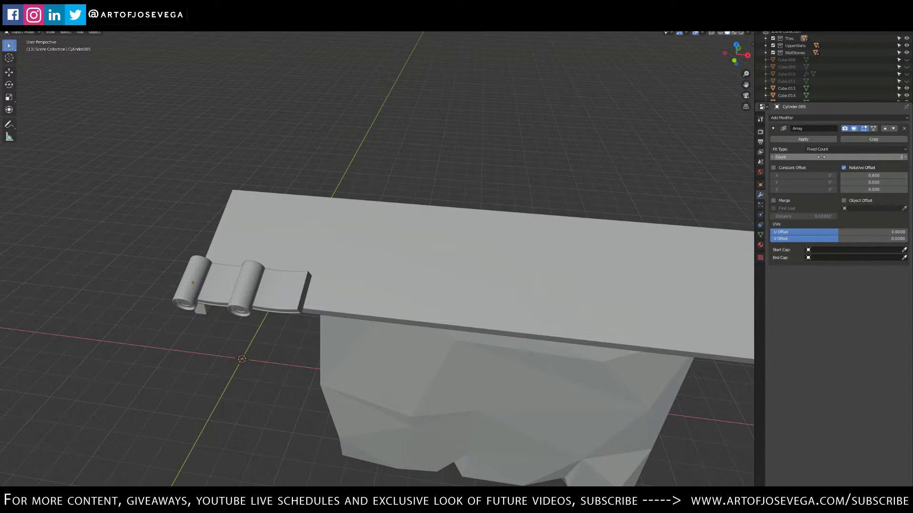
mouse_move(573, 231)
middle_down()
mouse_move(448, 219)
mouse_move(518, 219)
middle_up()
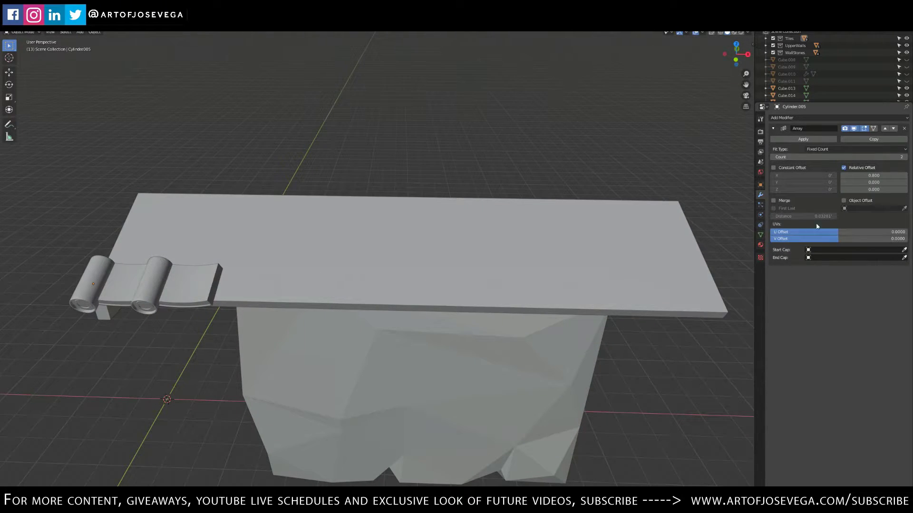
click(905, 157)
click(905, 158)
click(906, 157)
click(905, 157)
click(905, 157)
click(906, 157)
click(905, 157)
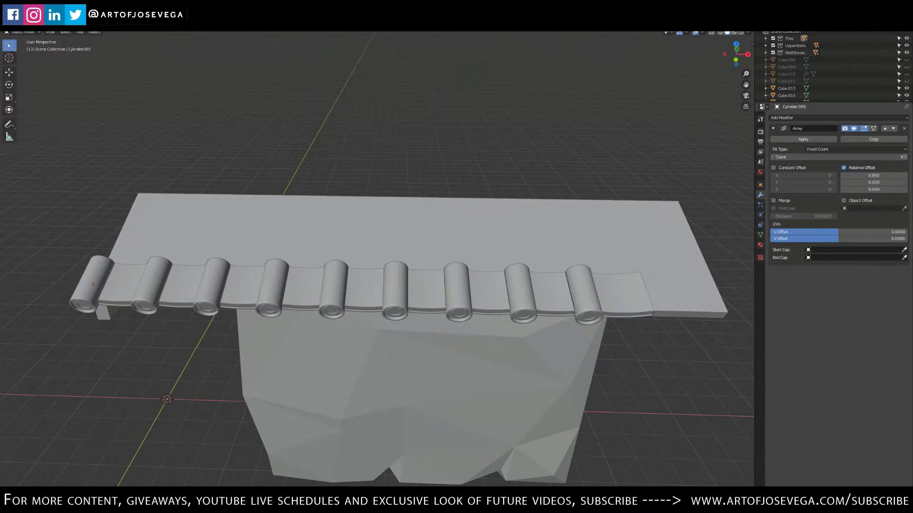
click(905, 158)
click(906, 158)
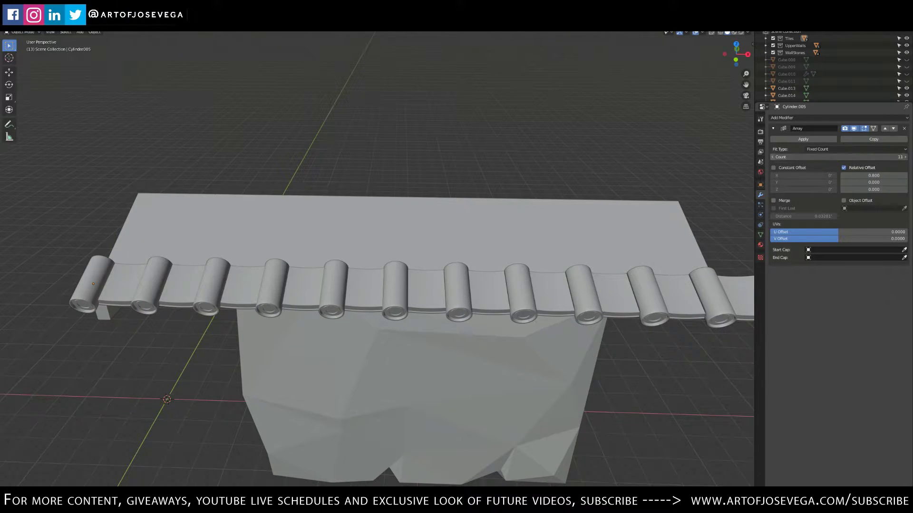
click(773, 157)
Select the row of tiles and turn off the Array modifier's viewport display to leave only the original tile
scroll(390, 190, down, 2)
middle_drag(389, 212, 451, 267)
scroll(385, 274, up, 7)
shift+middle_drag(383, 290, 368, 375)
click(266, 261)
scroll(283, 281, down, 4)
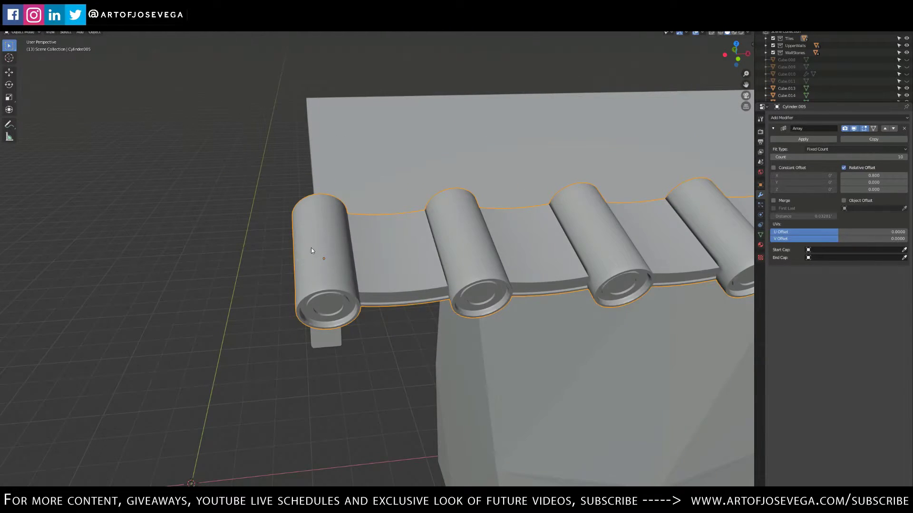
click(855, 129)
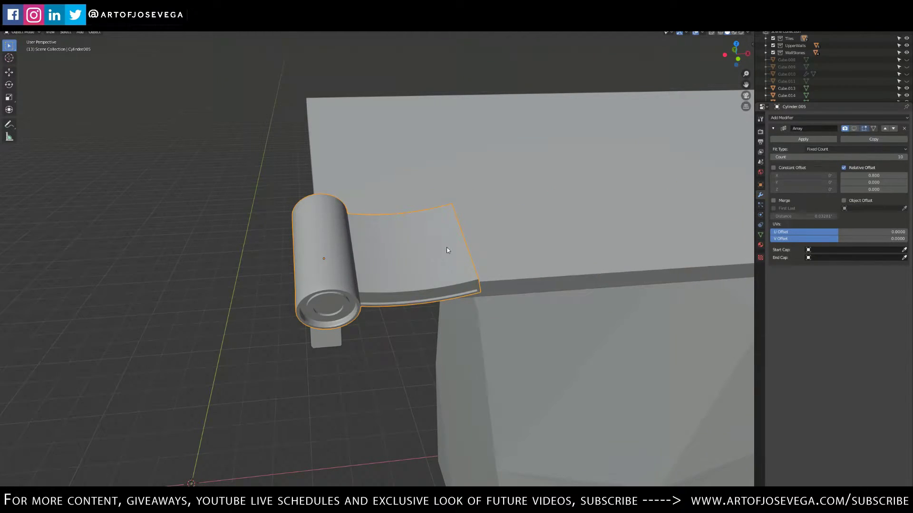
Extrude a short lengthwise strip of faces slightly outward on the tile's cylinder and return to Object Mode
middle_drag(550, 213, 348, 268)
scroll(349, 269, up, 2)
key(Tab)
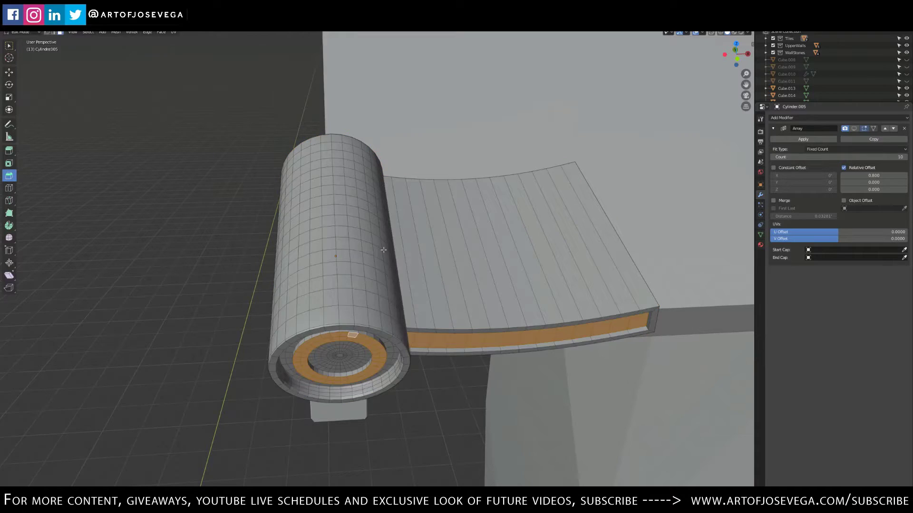
click(341, 253)
ctrl+click(343, 231)
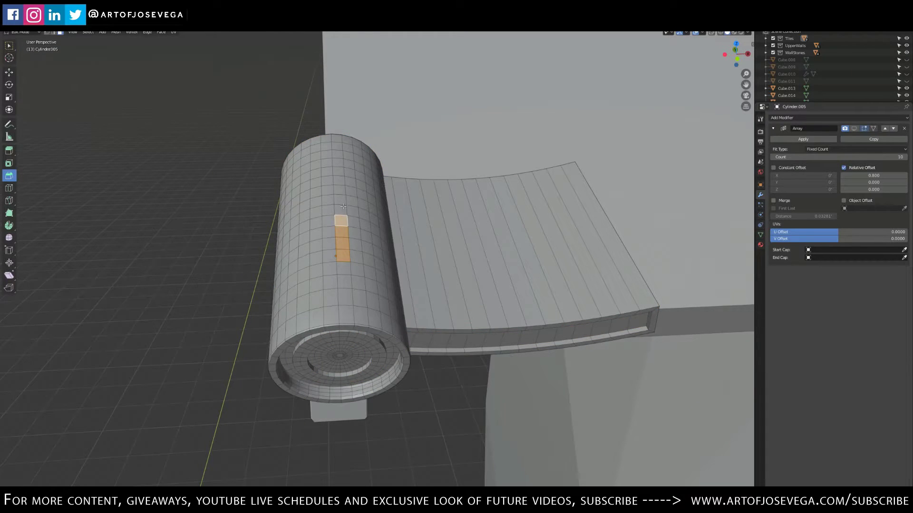
key(e)
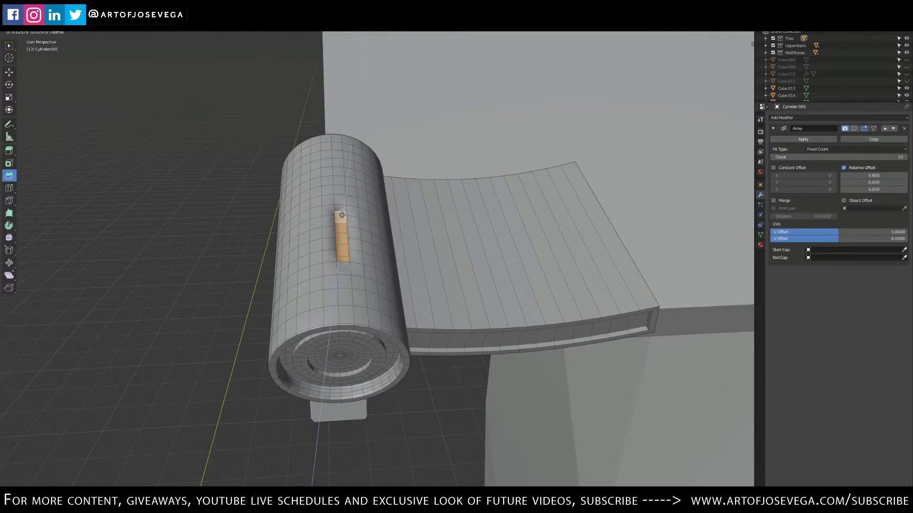
click(342, 215)
key(ctrl+Tab)
click(301, 235)
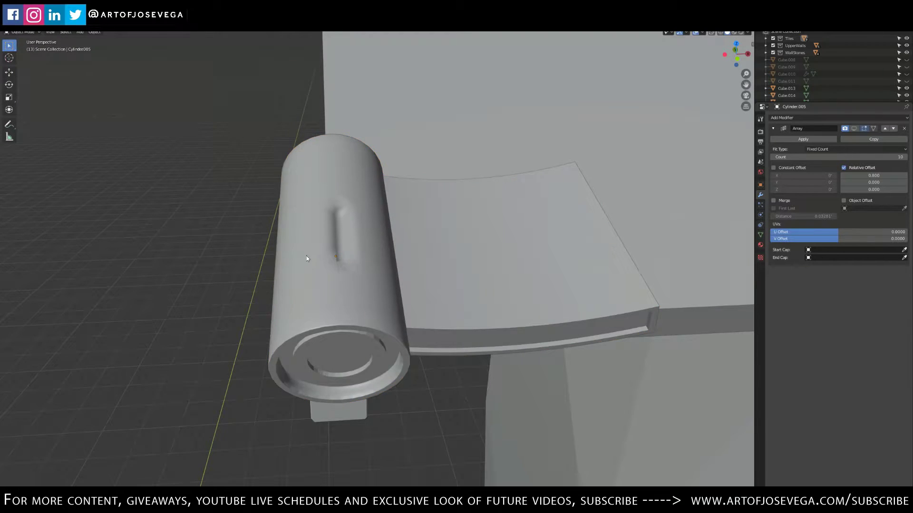
Turn the array's viewport display back on to check the raised strip on every copy, and undo the display change
scroll(448, 240, down, 2)
scroll(448, 240, down, 3)
click(323, 266)
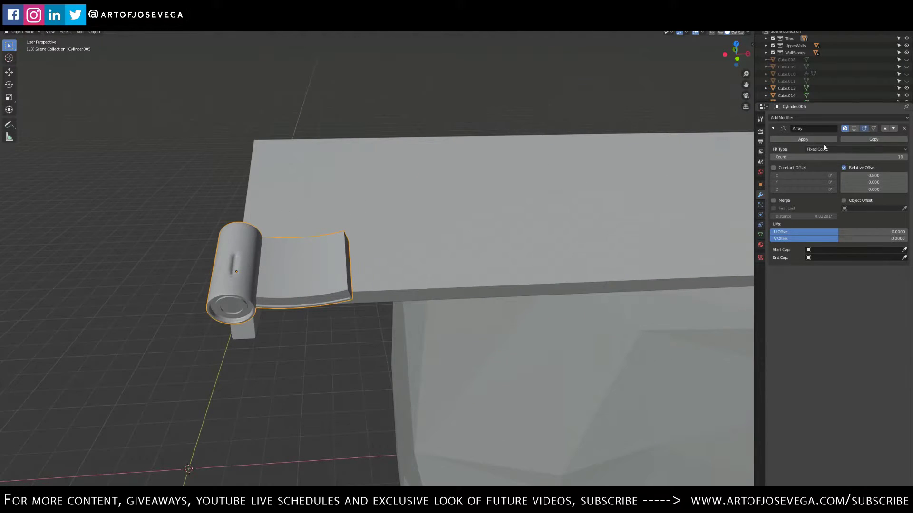
click(854, 129)
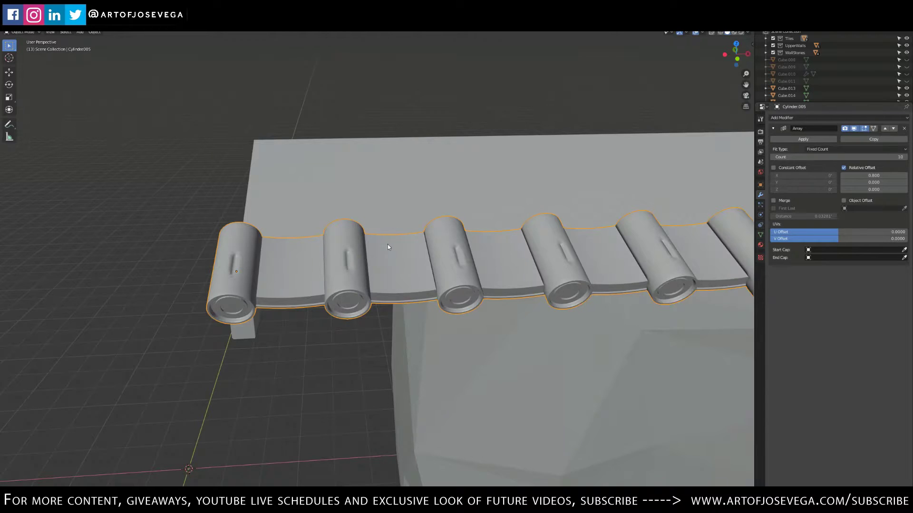
shift+middle_drag(662, 266, 505, 269)
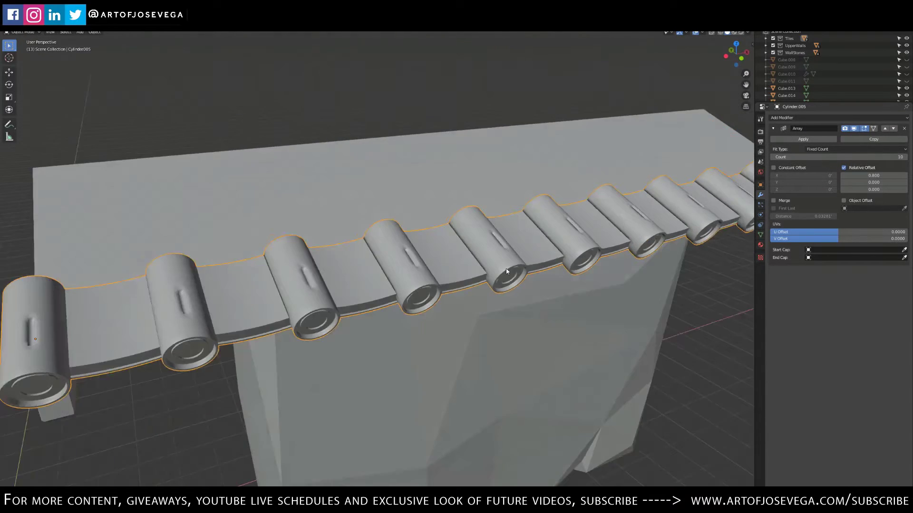
key(ctrl+z)
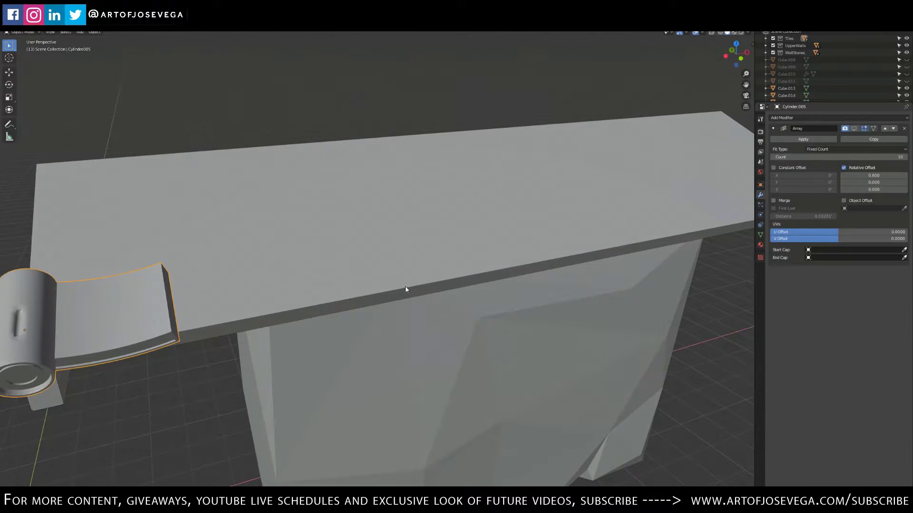
Undo the raised strip on the tile's cylinder and return to Object Mode with the tile deselected
key(Tab)
click(65, 320)
shift+middle_drag(66, 320, 255, 287)
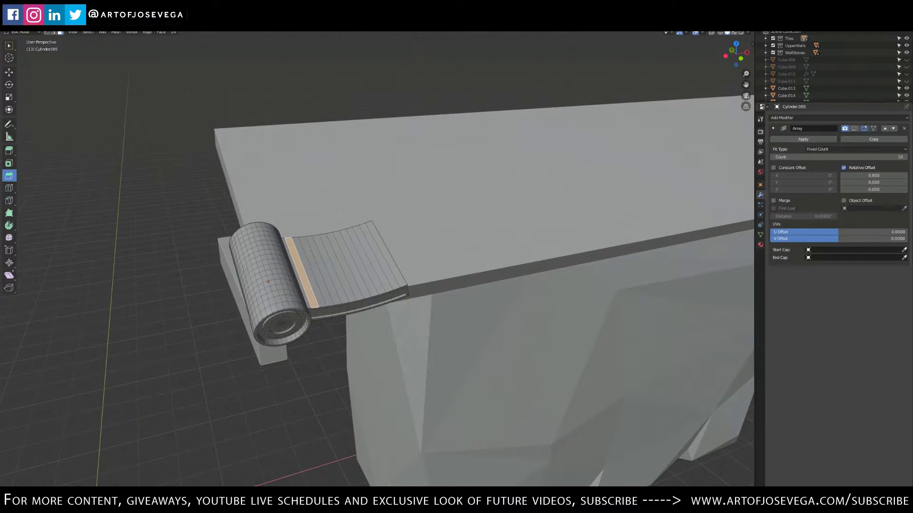
key(ctrl+Tab)
click(190, 288)
click(186, 288)
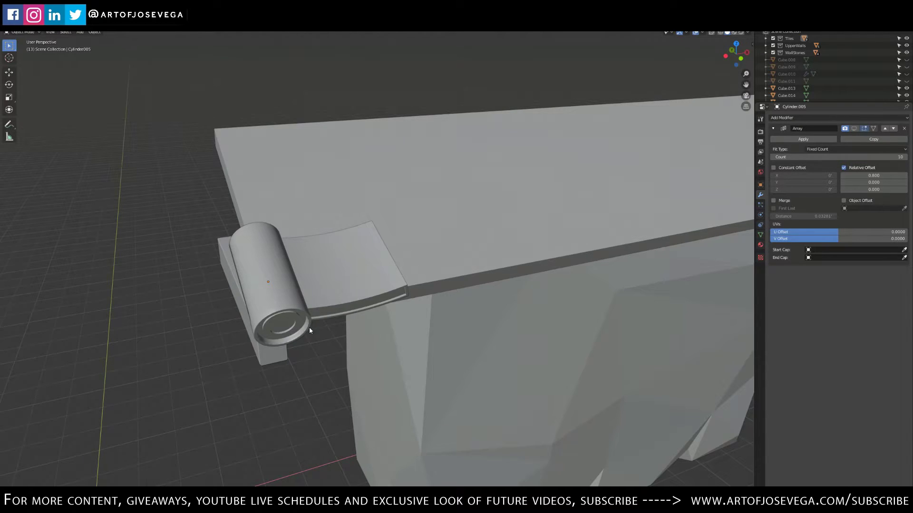
Turn the array's viewport display back on and check the row of tiles against the roof slope from the side
middle_drag(309, 326, 326, 312)
click(854, 128)
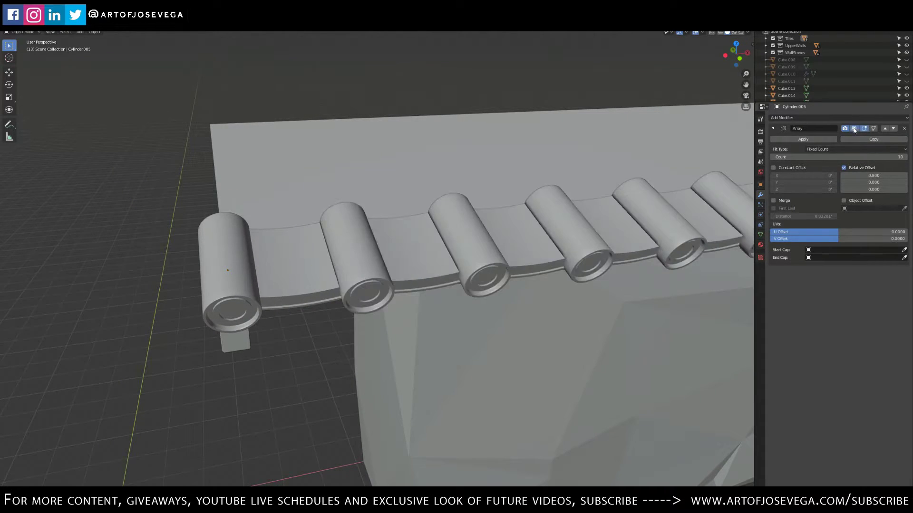
scroll(560, 254, down, 5)
middle_drag(560, 254, 229, 273)
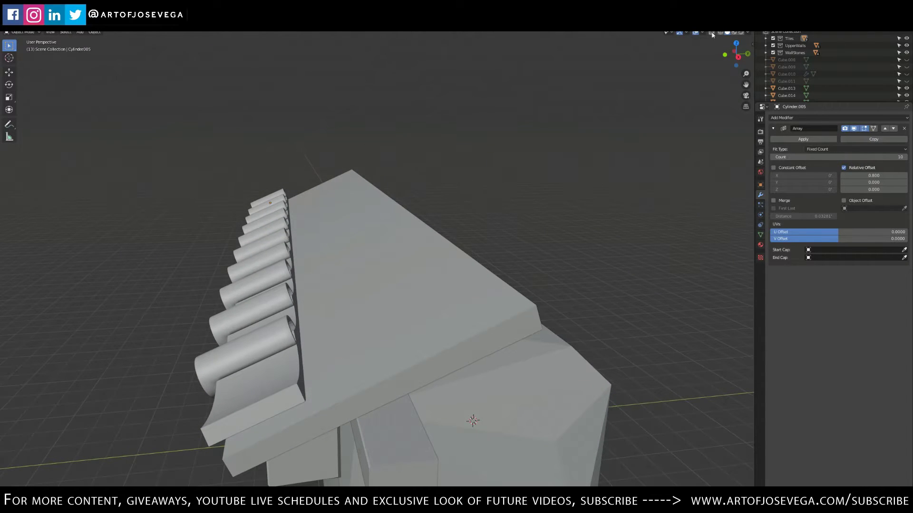
click(738, 56)
scroll(273, 204, up, 3)
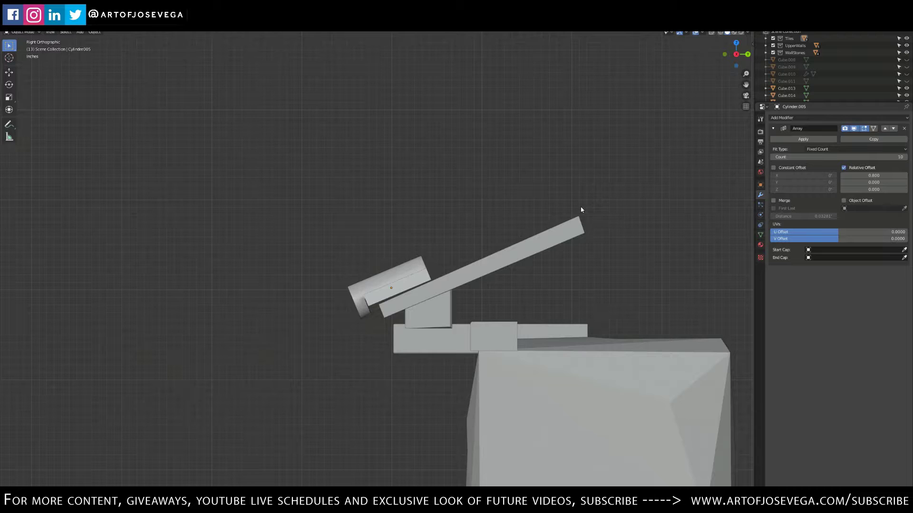
mouse_move(403, 300)
middle_down()
mouse_move(320, 293)
mouse_move(401, 287)
middle_up()
scroll(181, 314, up, 4)
scroll(181, 314, down, 2)
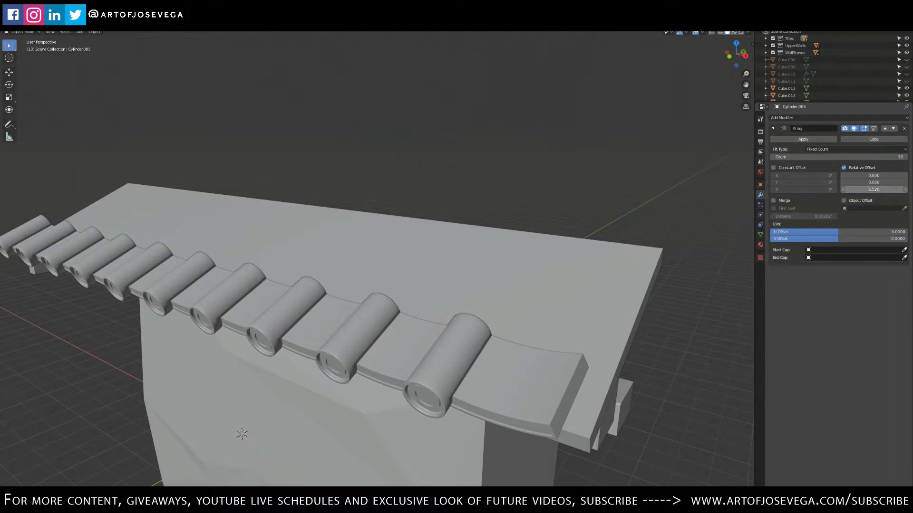
Try a relative Z offset of -0.400 on the tile array and set it back to 0
drag(872, 190, 844, 189)
scroll(351, 246, down, 2)
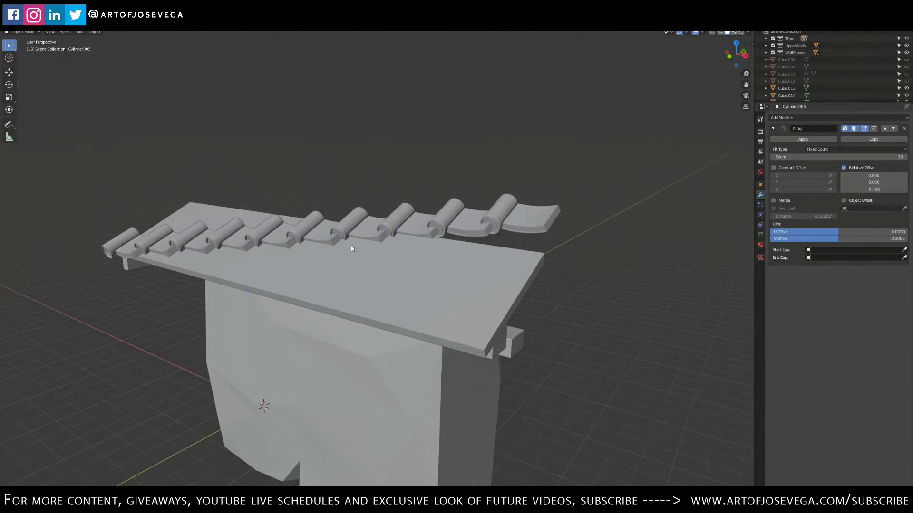
middle_drag(352, 246, 341, 273)
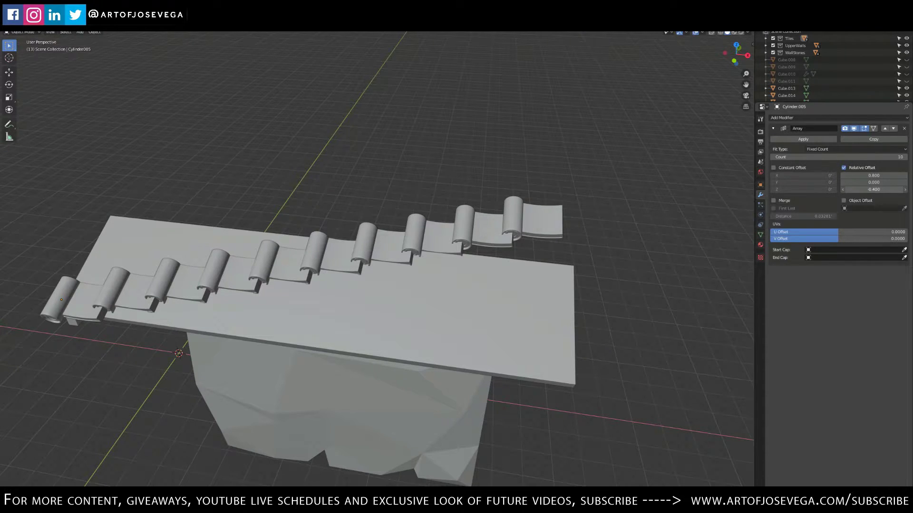
drag(874, 189, 885, 189)
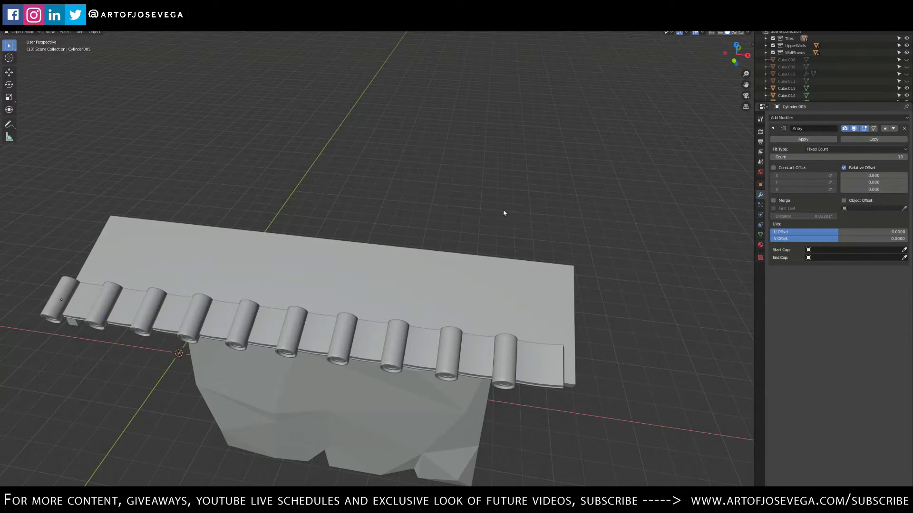
Collapse the first array's settings and add a second Array modifier to the tile row with a relative X offset of 0
middle_drag(503, 212, 423, 211)
middle_drag(283, 232, 452, 247)
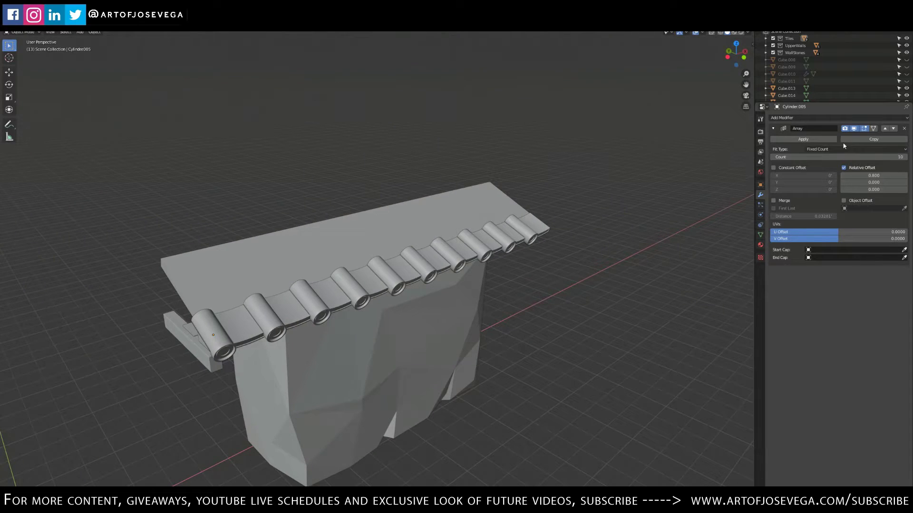
click(775, 129)
click(780, 118)
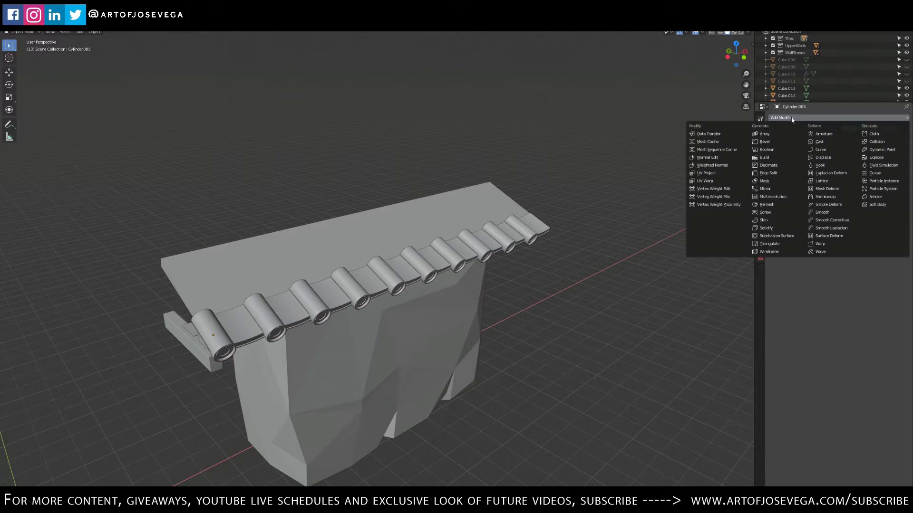
click(764, 136)
middle_drag(702, 210, 525, 226)
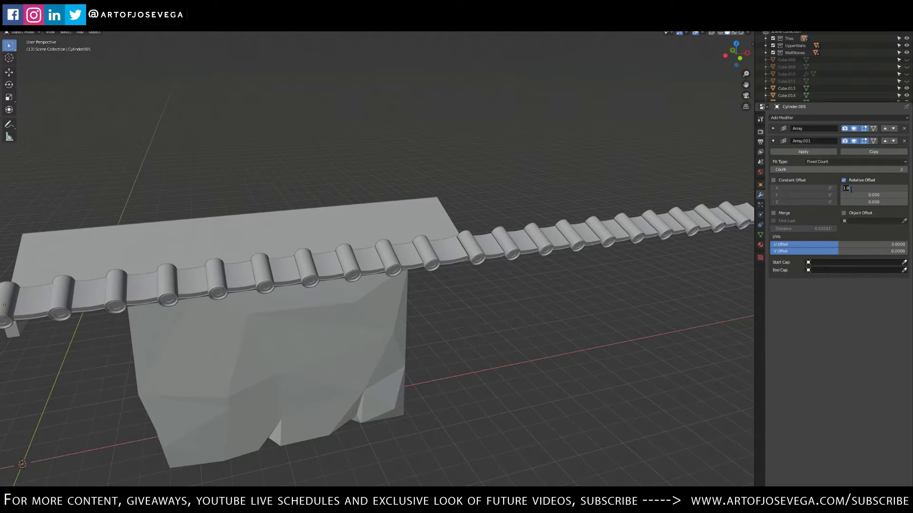
text(0)
key(Return)
Set the second array's relative Z offset to -0.800 so the rows follow each other up the roof slope
middle_drag(468, 223, 404, 257)
shift+middle_drag(404, 257, 561, 247)
drag(873, 202, 851, 201)
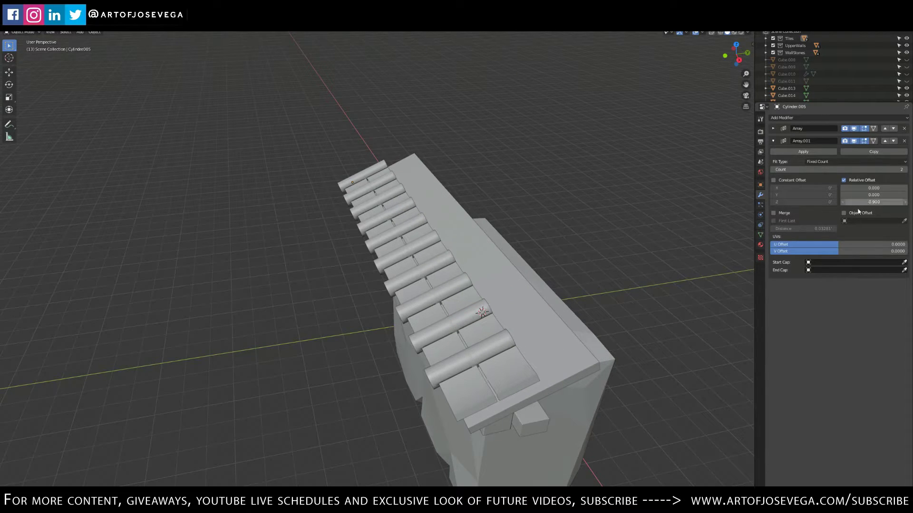
scroll(483, 306, up, 3)
middle_drag(483, 306, 469, 292)
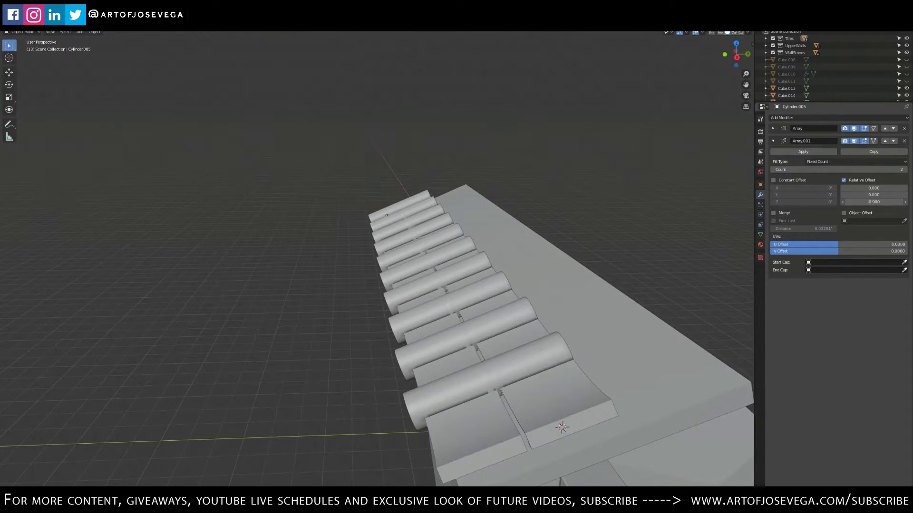
mouse_move(854, 202)
mouse_down()
mouse_move(837, 201)
mouse_move(857, 210)
mouse_up()
mouse_move(517, 238)
middle_down()
mouse_move(560, 240)
mouse_move(583, 226)
mouse_move(625, 234)
mouse_move(520, 246)
middle_up()
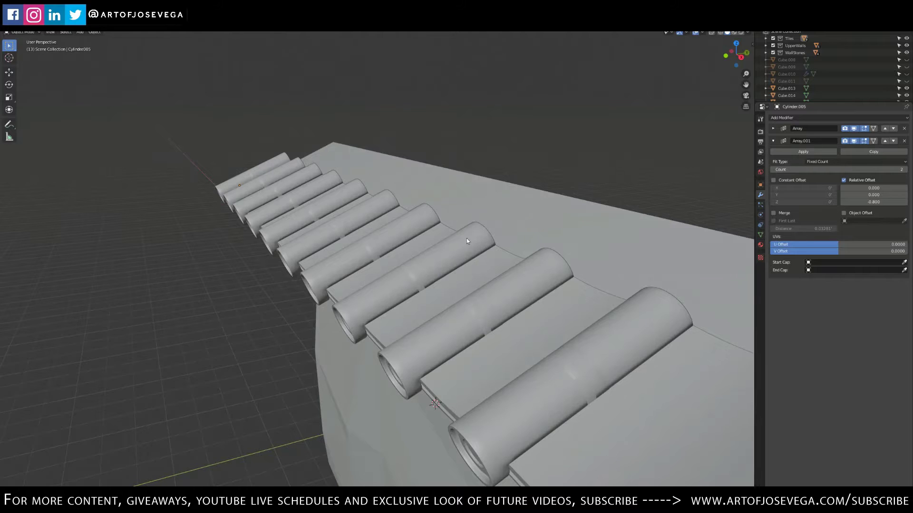
Raise the second array's count to 4 to cover the roof slope with tile rows
click(905, 171)
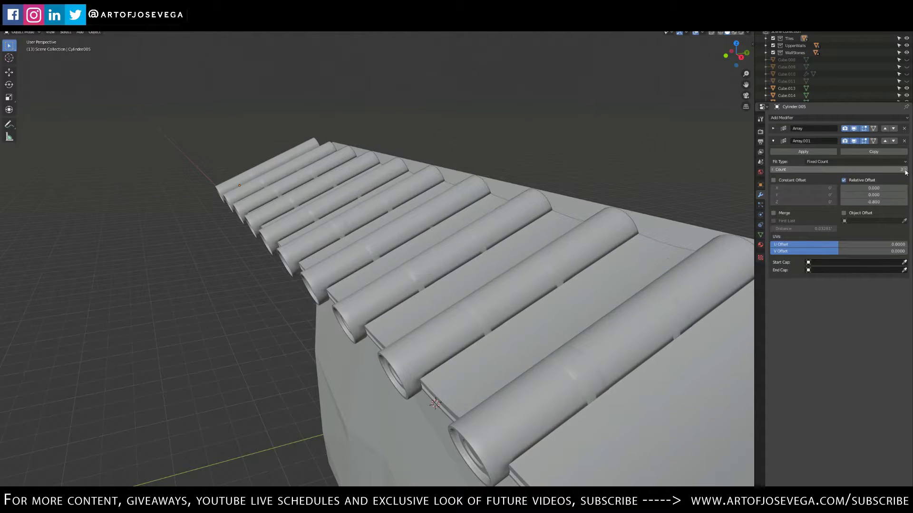
click(905, 171)
scroll(568, 236, down, 3)
middle_drag(569, 236, 391, 272)
scroll(485, 257, up, 3)
scroll(485, 257, up, 2)
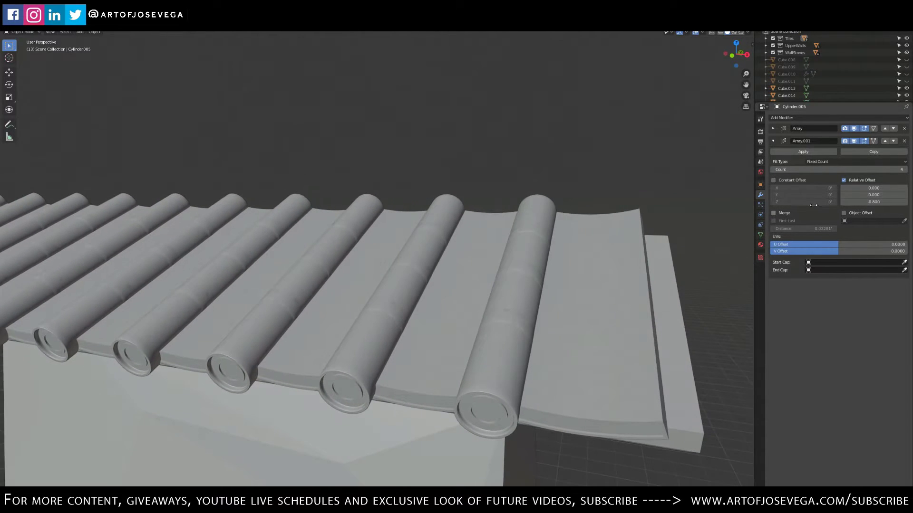
Try a relative Y offset of -0.100 on the second array and settle on 0.100 so the rows overlap
click(844, 196)
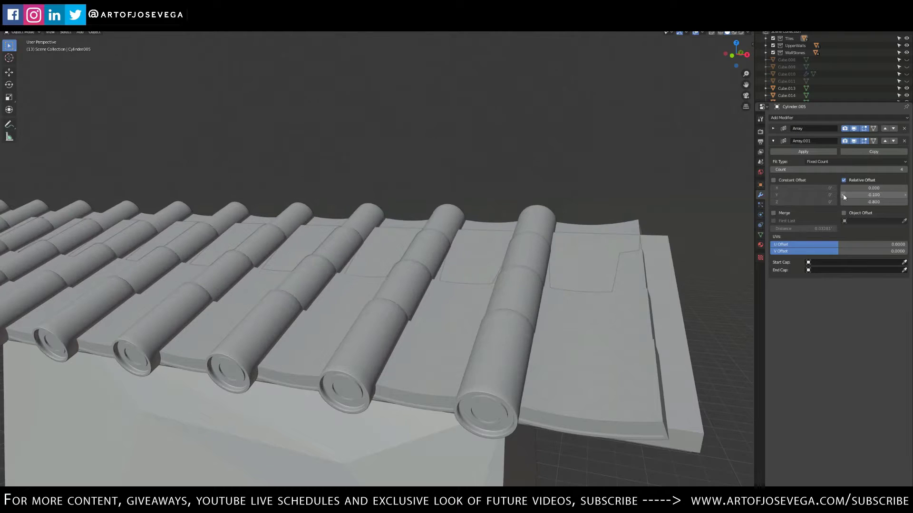
click(906, 198)
click(907, 198)
middle_drag(572, 197, 471, 149)
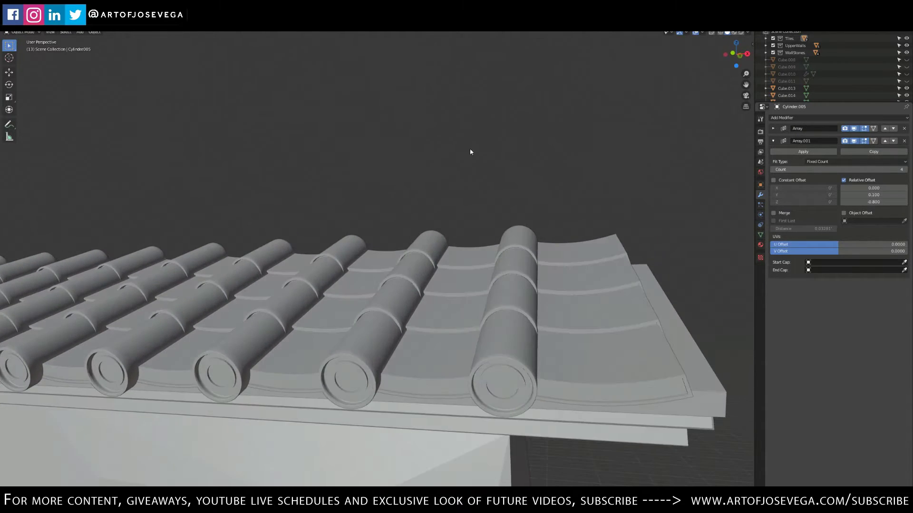
Examine how the tile rows overlap on the roof from several angles and distances
scroll(248, 271, up, 2)
middle_drag(248, 270, 332, 276)
scroll(313, 333, up, 4)
scroll(290, 338, down, 4)
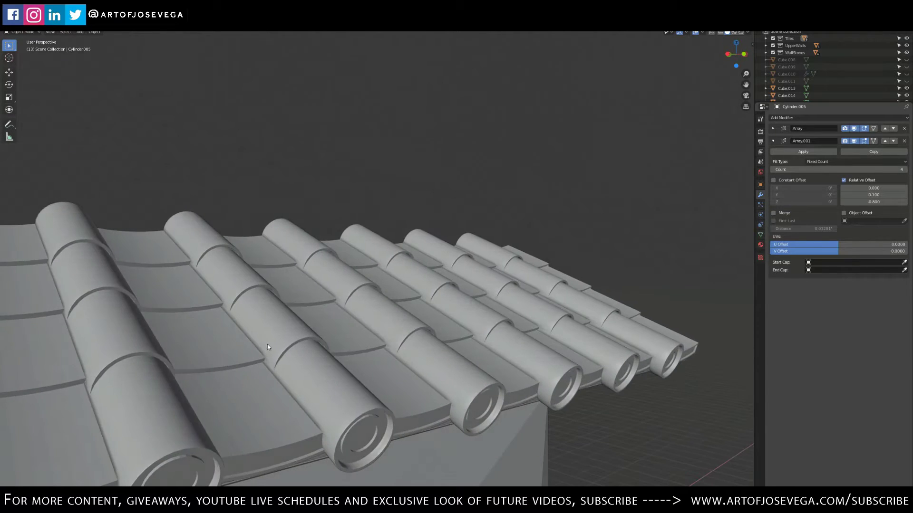
scroll(267, 344, up, 1)
scroll(427, 328, down, 3)
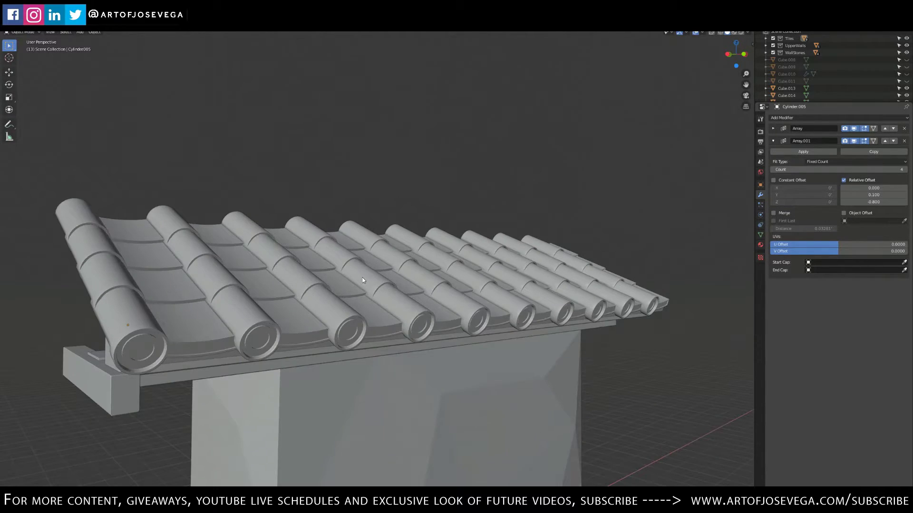
middle_drag(363, 279, 335, 297)
scroll(400, 280, up, 2)
scroll(498, 316, down, 4)
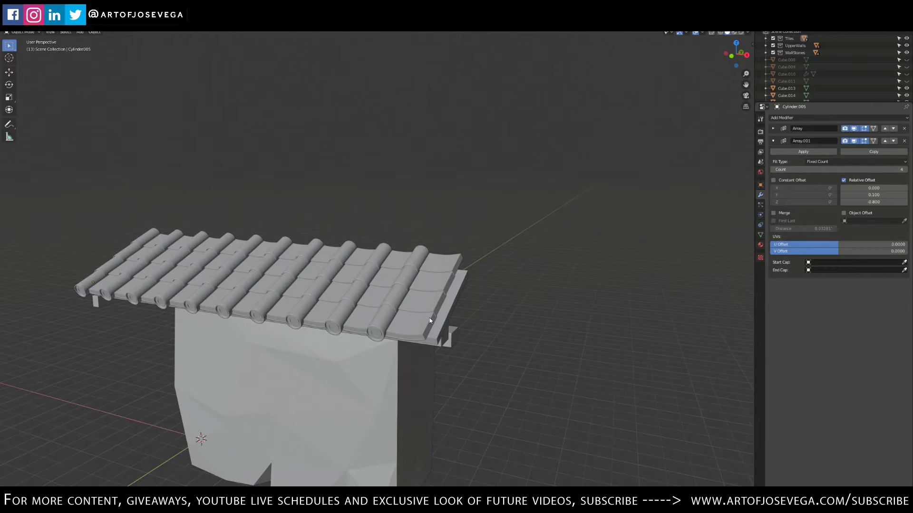
scroll(360, 305, down, 4)
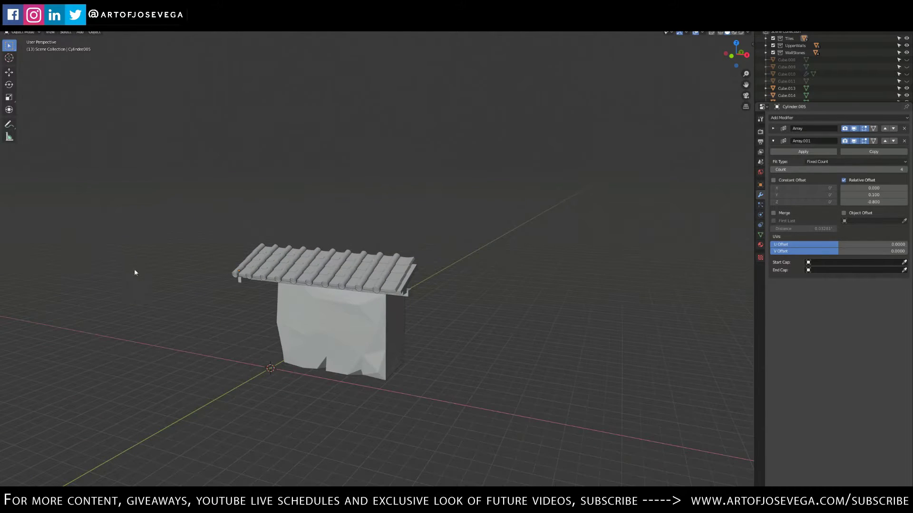
Reduce the second array's relative Y offset to 0.05 for a tighter overlap and check the whole roof
scroll(255, 290, up, 4)
middle_drag(254, 290, 361, 257)
middle_drag(266, 200, 285, 221)
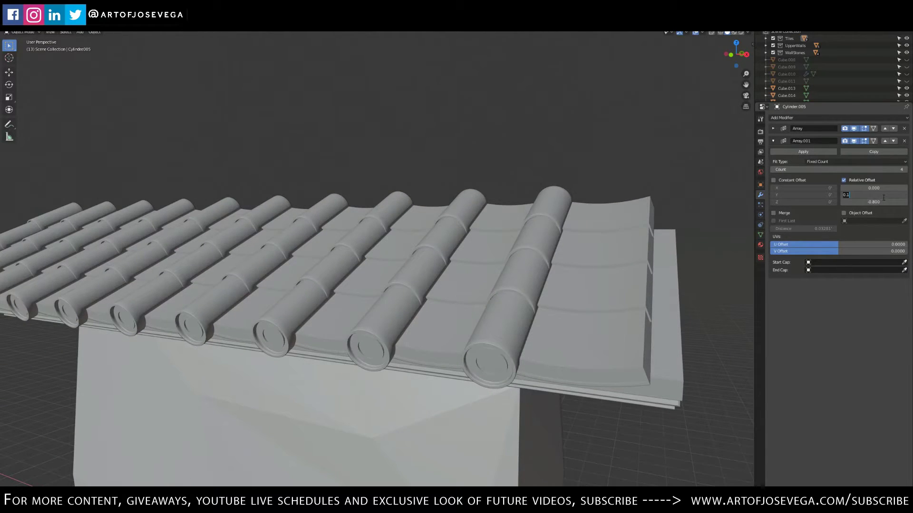
key(Return)
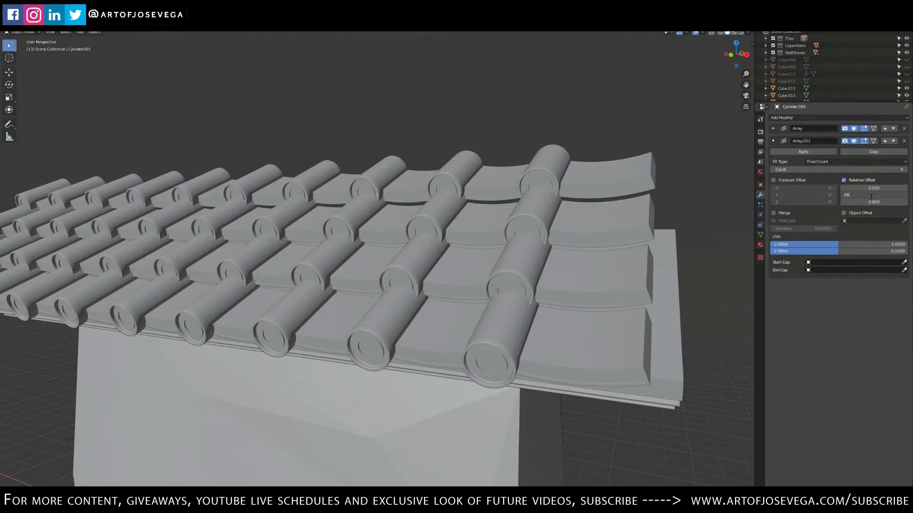
key(Return)
scroll(528, 204, up, 3)
middle_drag(481, 214, 406, 239)
scroll(408, 138, down, 8)
middle_drag(413, 157, 433, 219)
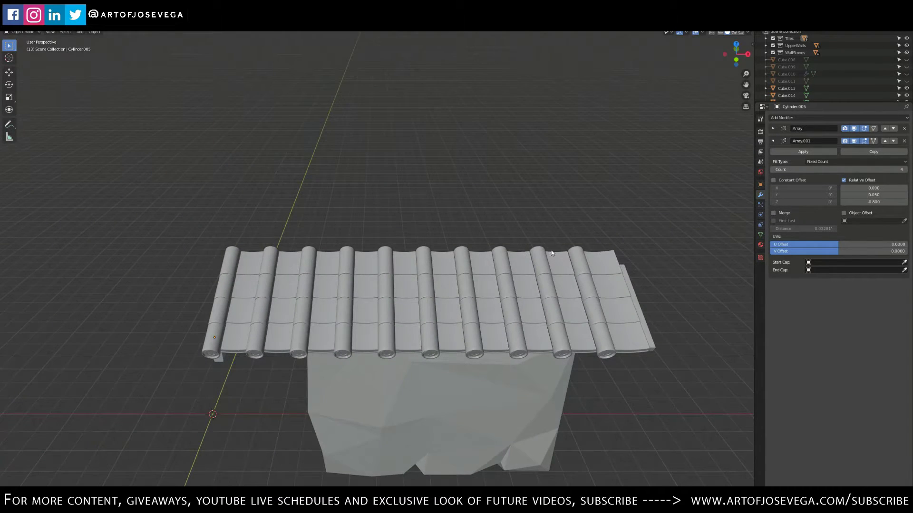
middle_drag(551, 253, 518, 333)
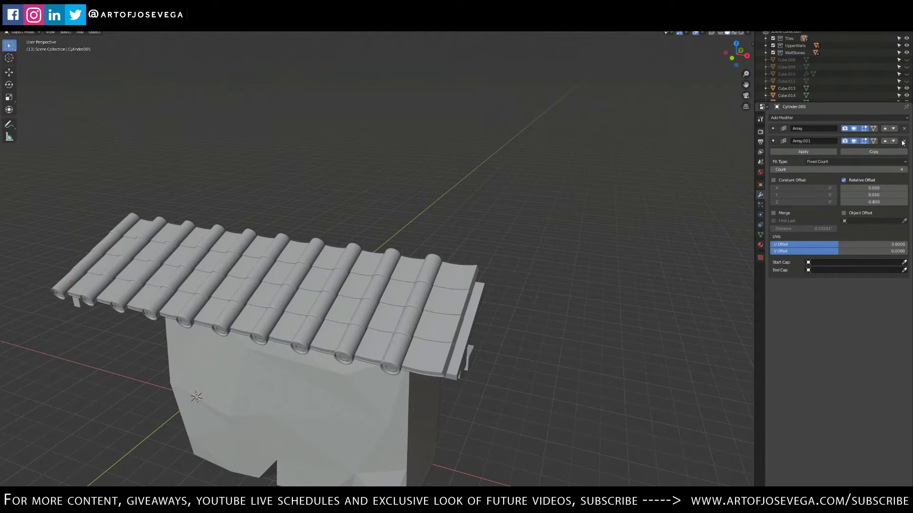
middle_drag(556, 230, 543, 231)
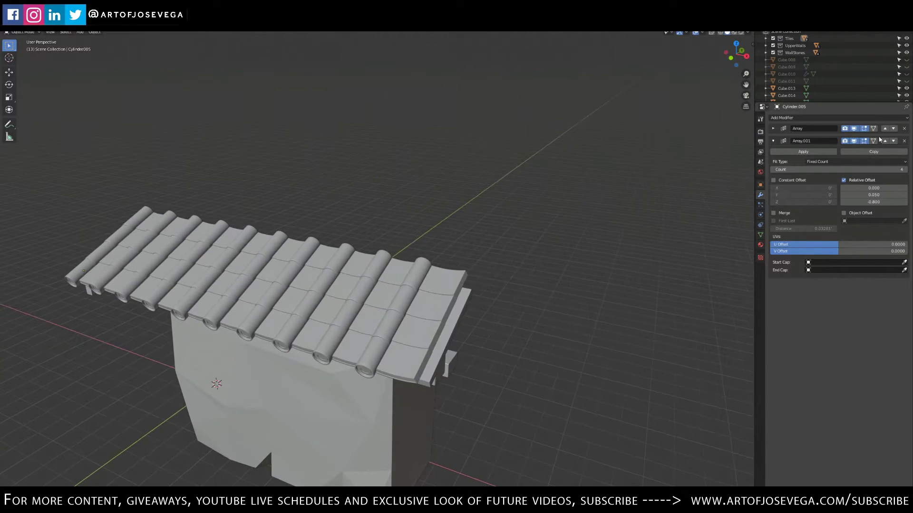
Collapse the second array's settings and turn off both arrays' viewport display to leave only the original tile
click(773, 141)
click(854, 141)
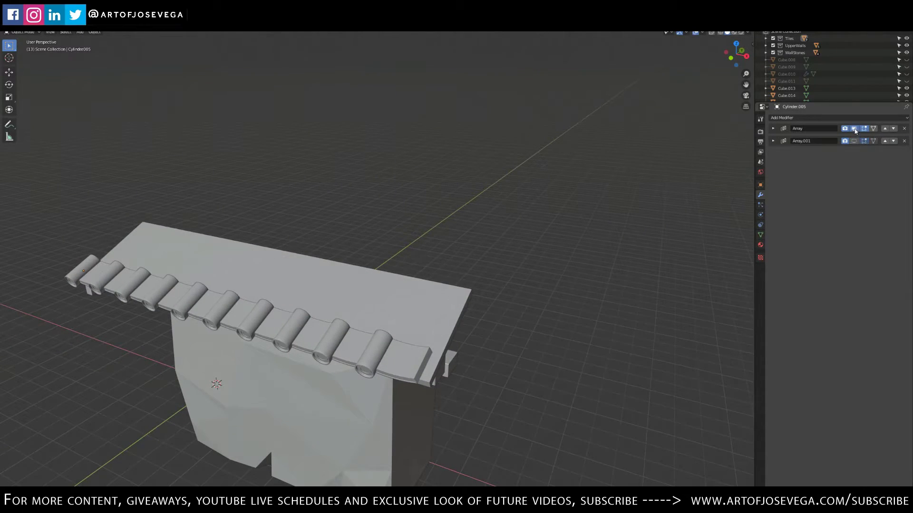
click(854, 128)
click(854, 140)
click(854, 141)
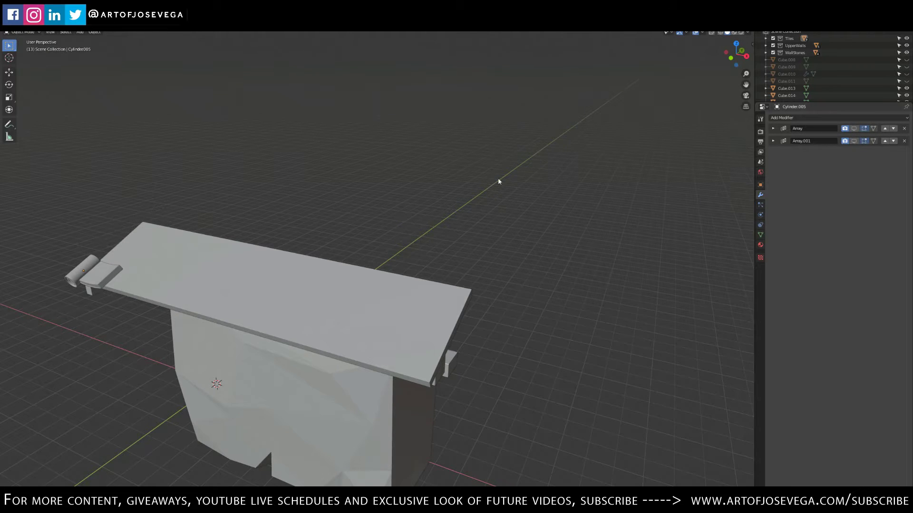
middle_drag(499, 180, 299, 230)
scroll(291, 271, up, 4)
shift+middle_drag(110, 309, 490, 278)
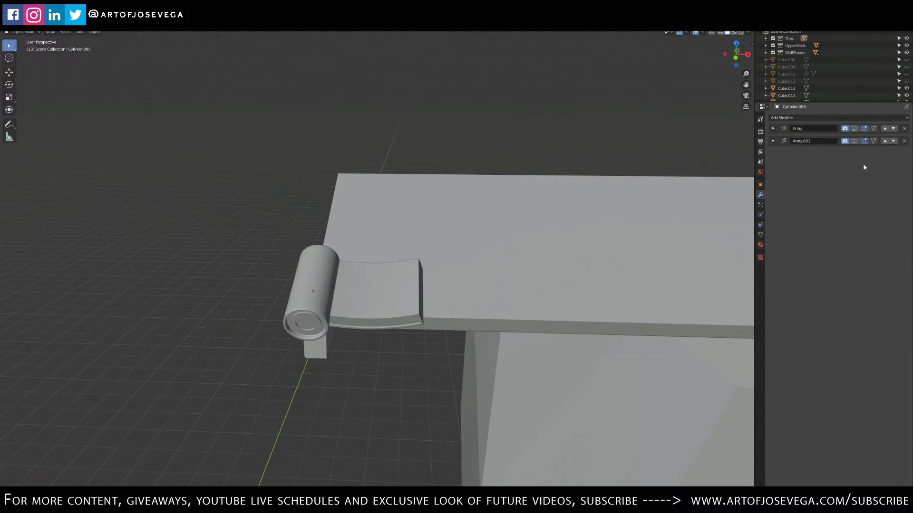
Turn the viewport display of both Array modifiers back on to show the full tiled roof
click(854, 141)
click(854, 129)
scroll(553, 238, down, 4)
shift+middle_drag(554, 239, 452, 197)
scroll(419, 240, up, 3)
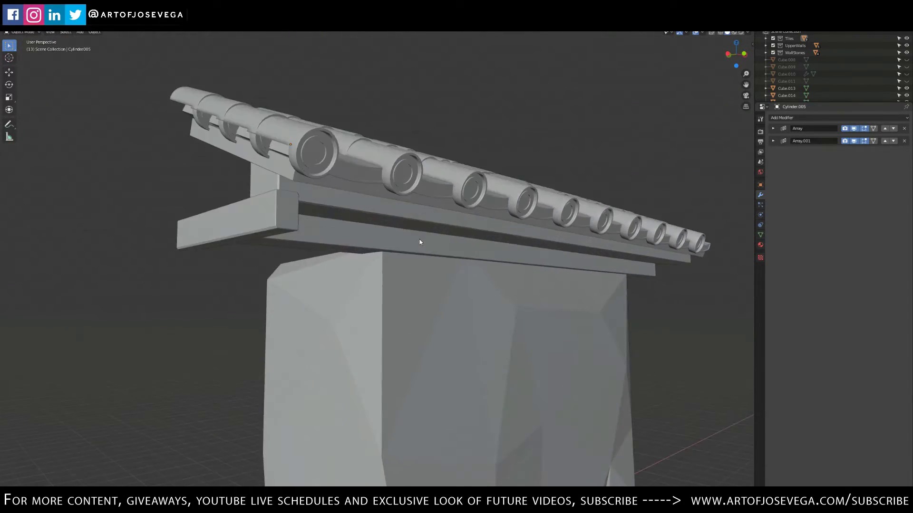
Select the short crossbeam at the roof's end and add an Array modifier with a relative X offset of 4.4
middle_drag(420, 240, 403, 241)
middle_drag(600, 261, 554, 260)
click(162, 244)
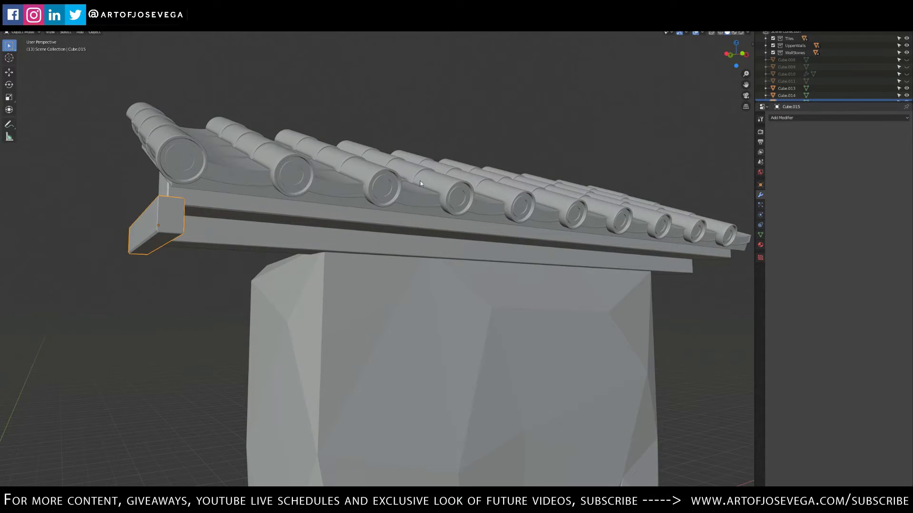
middle_drag(442, 225, 418, 232)
click(733, 54)
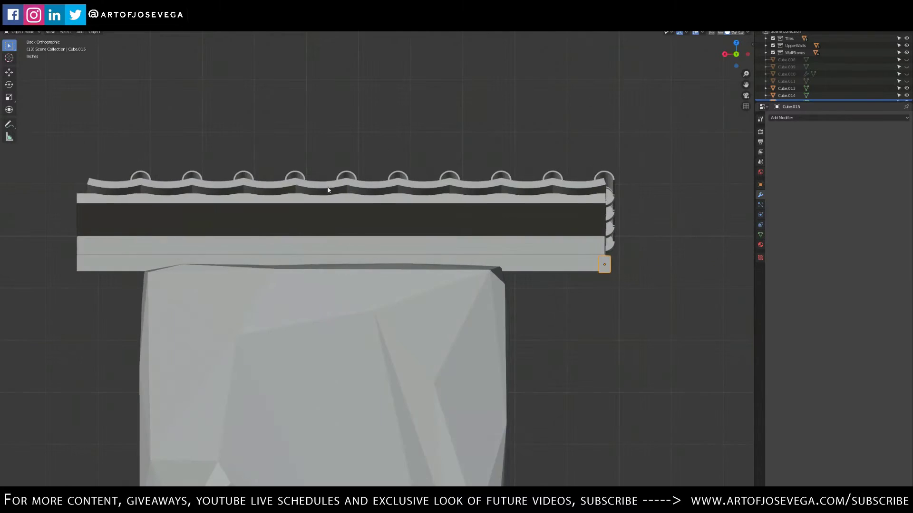
click(747, 54)
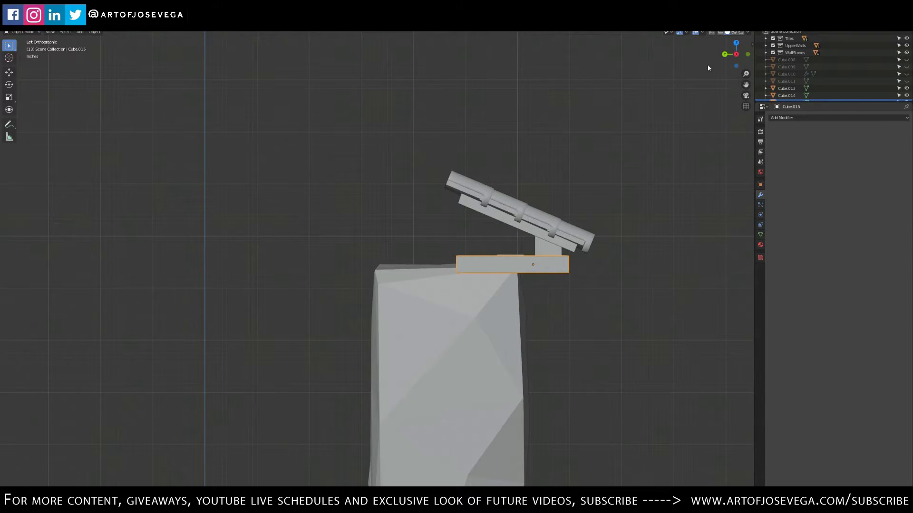
click(747, 55)
shift+middle_drag(217, 237, 330, 220)
scroll(330, 219, up, 3)
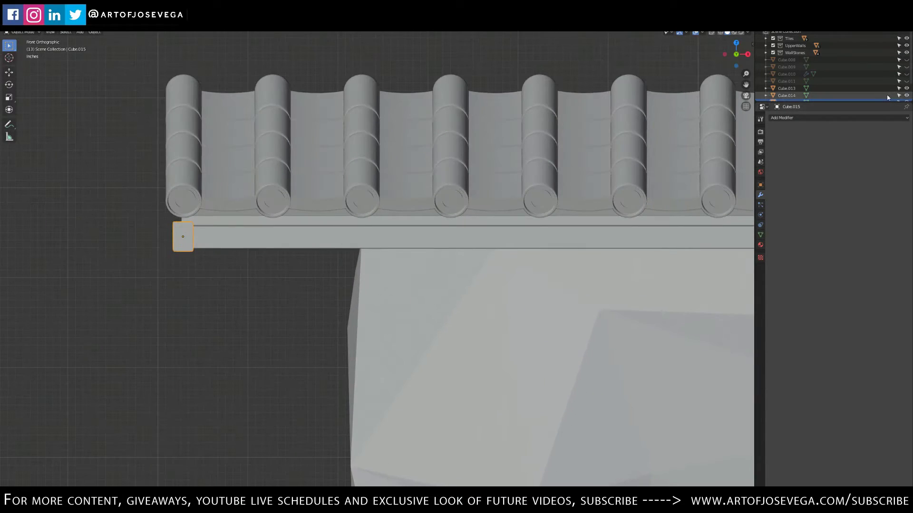
click(798, 119)
click(757, 134)
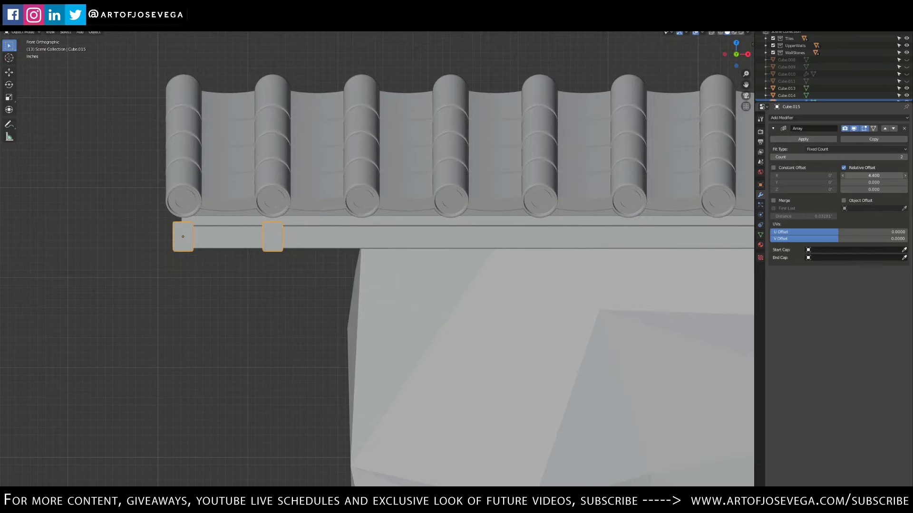
Increase the crossbeam array's count to 10 so the beams run along the roof's length
scroll(541, 188, down, 2)
shift+middle_drag(540, 188, 415, 187)
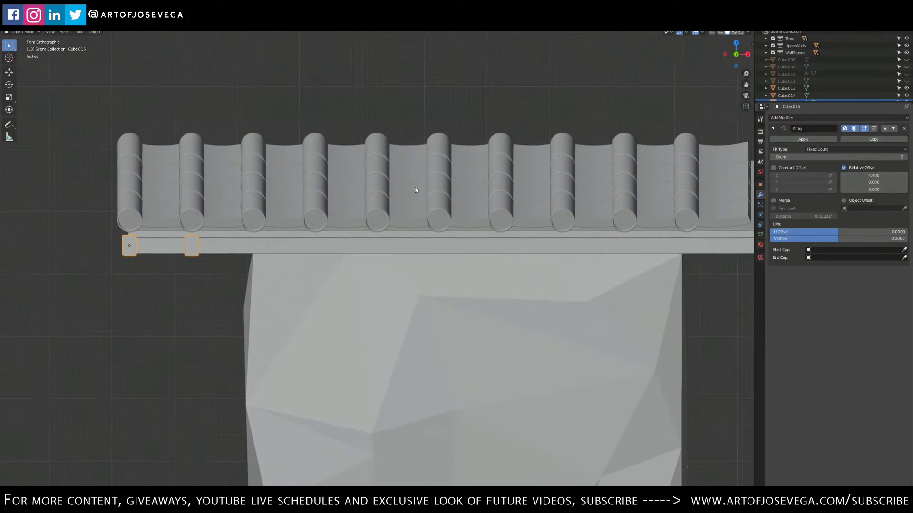
click(906, 158)
click(905, 158)
click(906, 158)
click(905, 158)
click(905, 157)
click(906, 158)
click(905, 157)
click(906, 158)
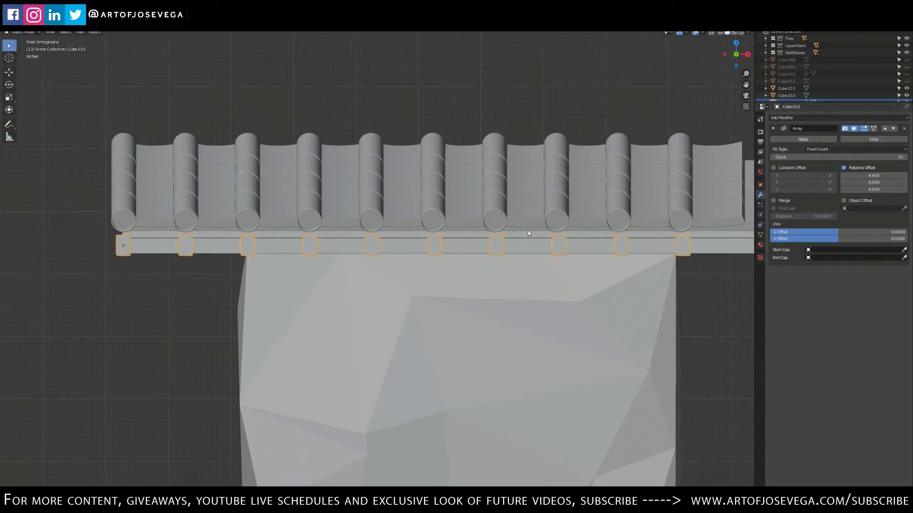
Fine-tune the crossbeam array's relative X offset to 4.38 so each beam lines up with a tile column
shift+middle_drag(528, 231, 424, 233)
scroll(546, 261, up, 4)
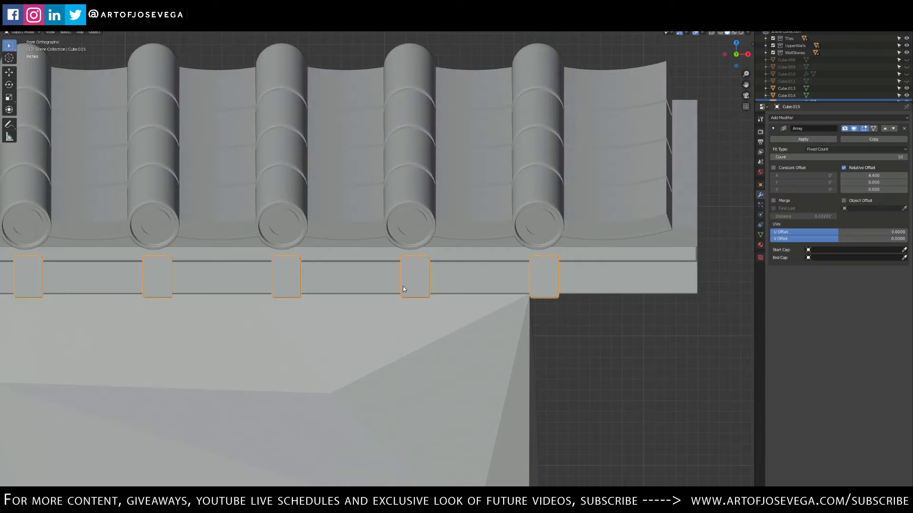
scroll(403, 289, down, 4)
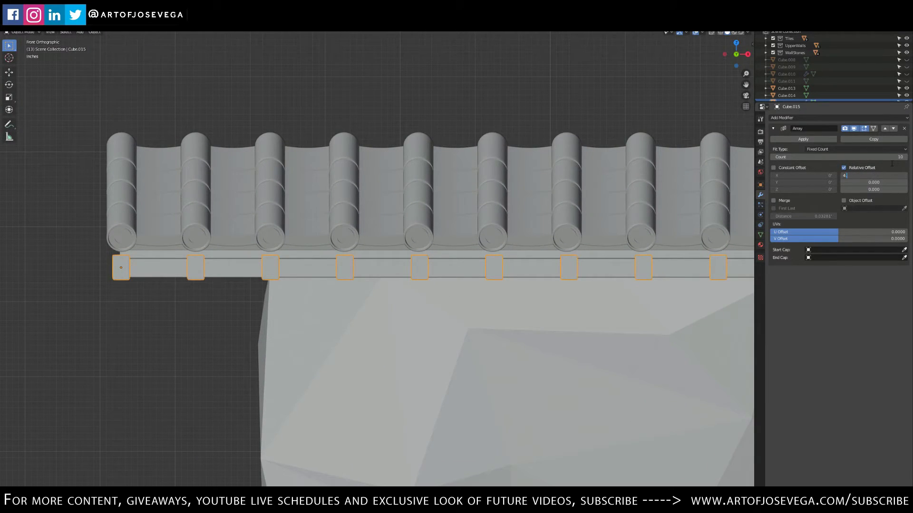
shift+middle_drag(663, 214, 491, 232)
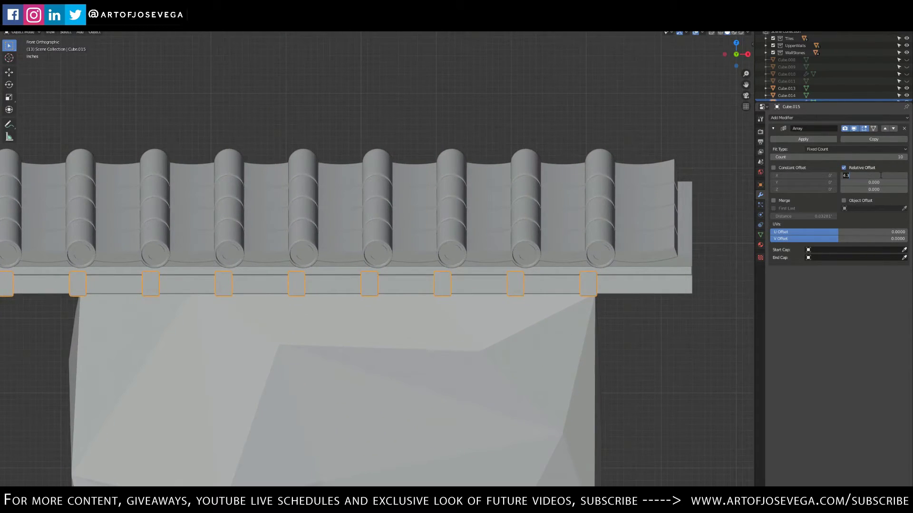
key(Return)
key(Return)
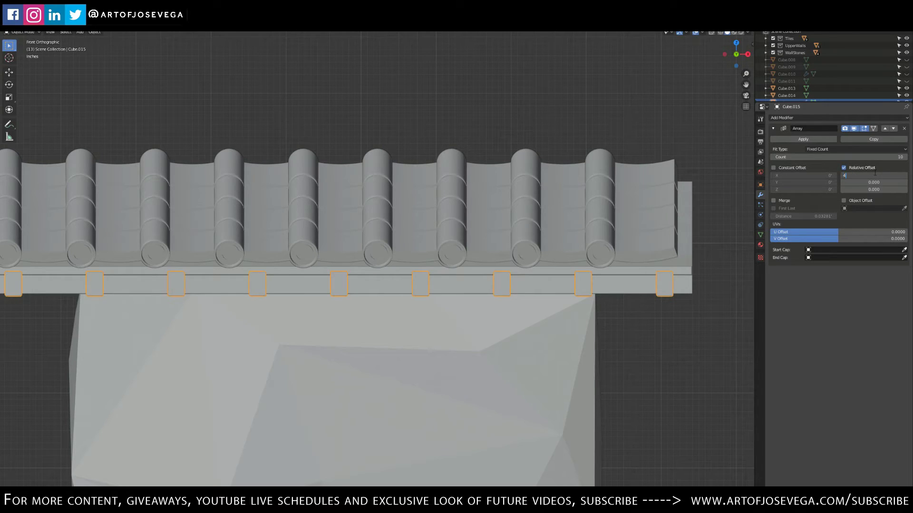
text(8)
key(Return)
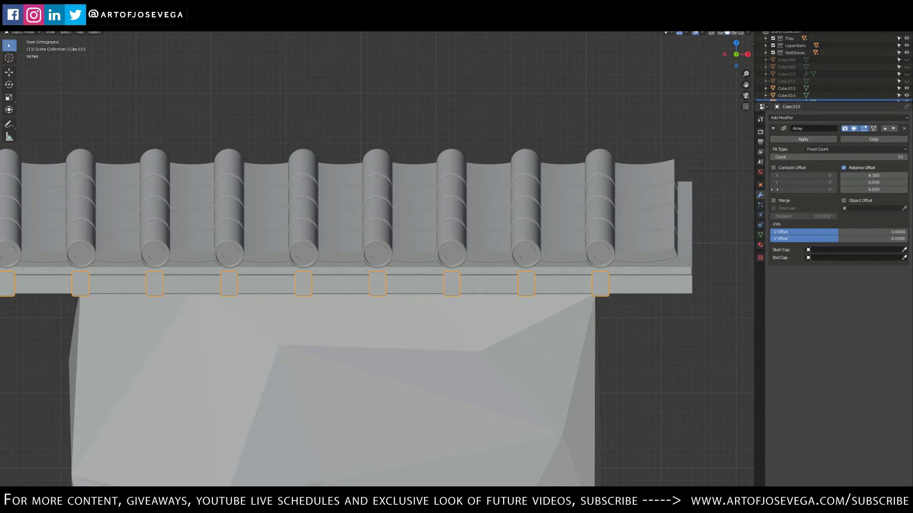
Check the row of crossbeams from above and below the roof and collapse its Array settings
key(KP_Decimal)
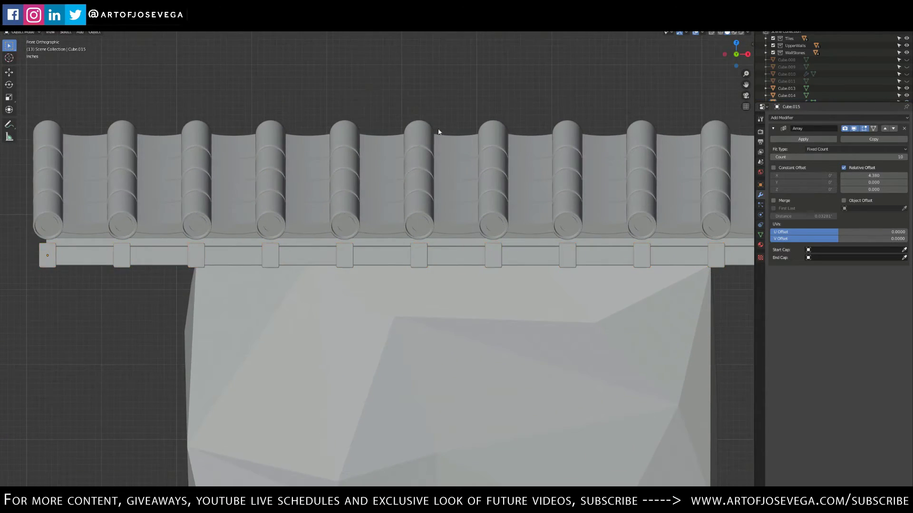
middle_drag(436, 134, 385, 249)
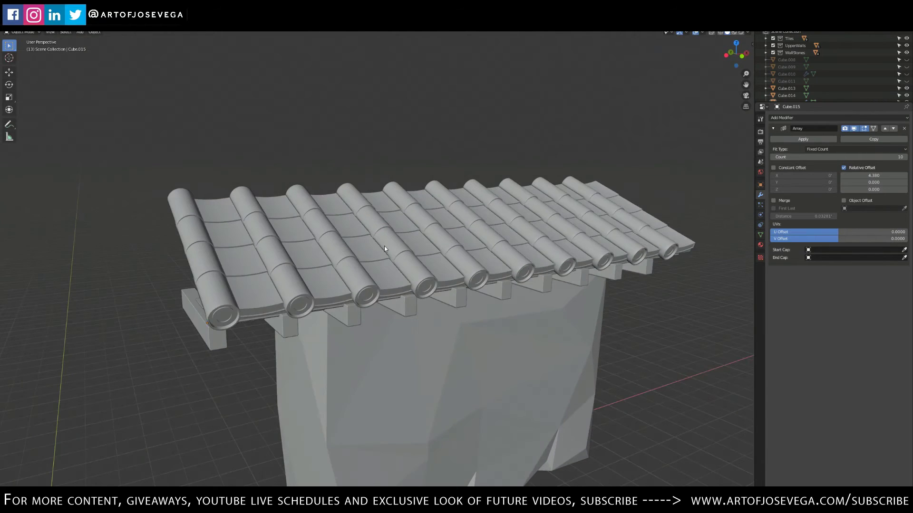
click(228, 330)
middle_drag(235, 327, 385, 318)
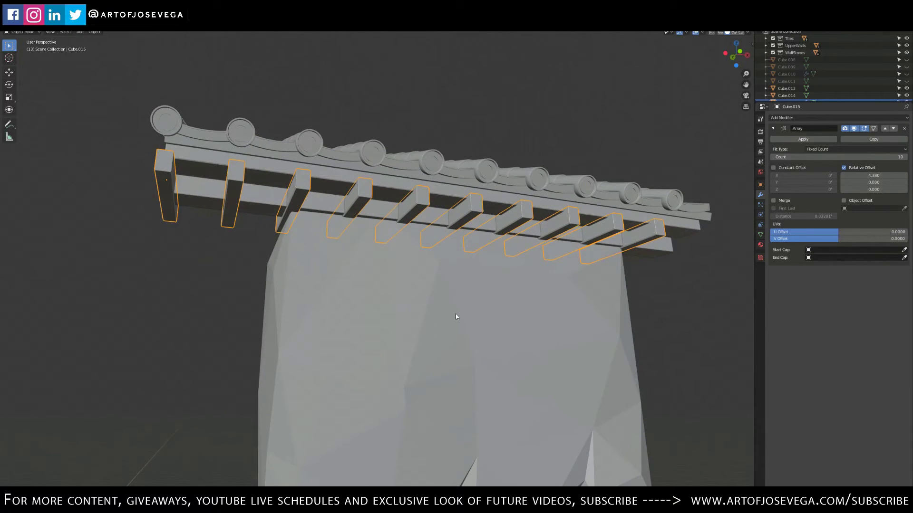
shift+middle_drag(455, 316, 479, 333)
click(773, 129)
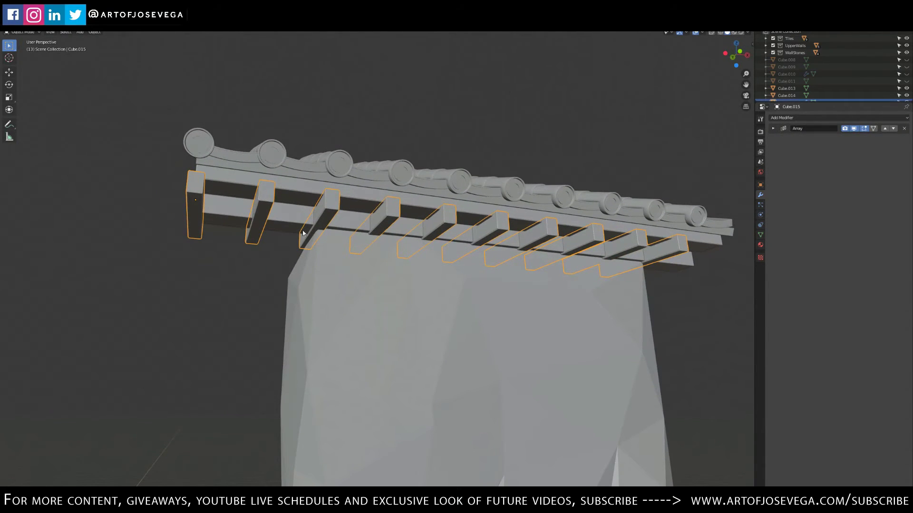
Enter Edit Mode on the crossbeam and inset its front end face by a thin border
shift+middle_drag(303, 233, 379, 237)
key(ctrl+Tab)
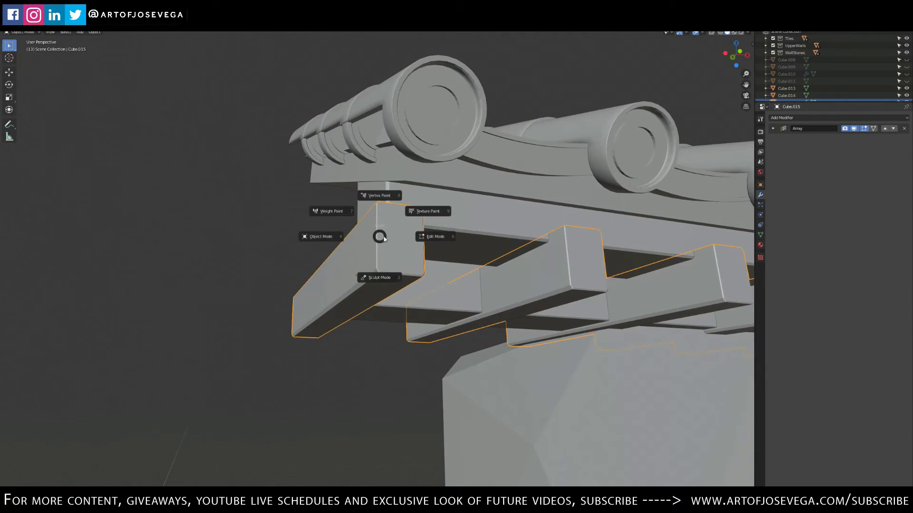
click(416, 240)
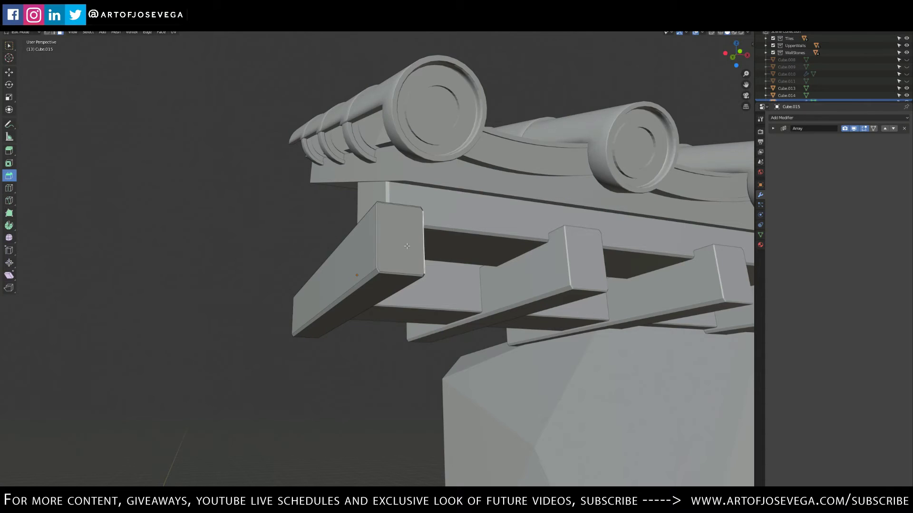
click(398, 231)
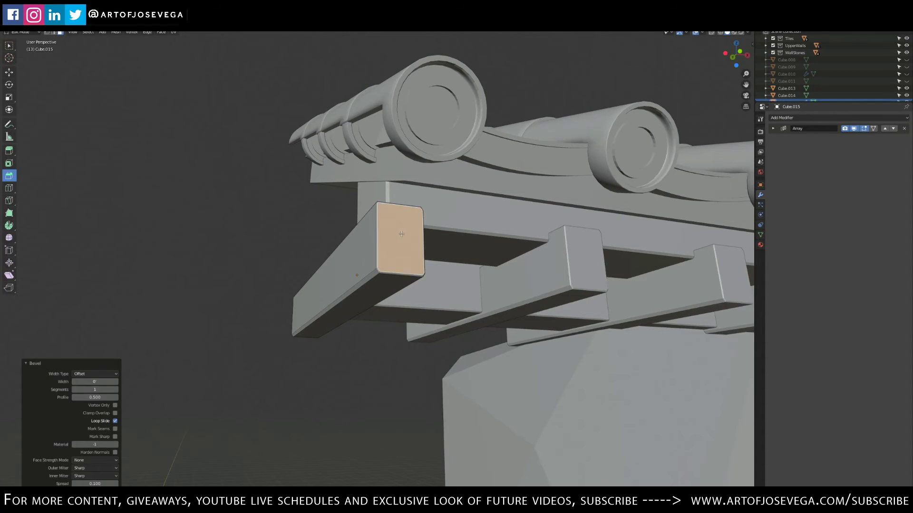
key(i)
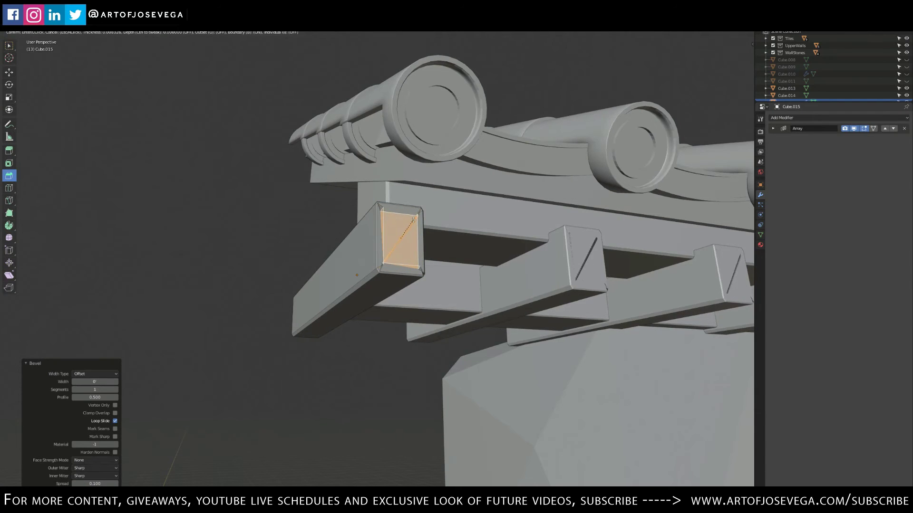
click(416, 232)
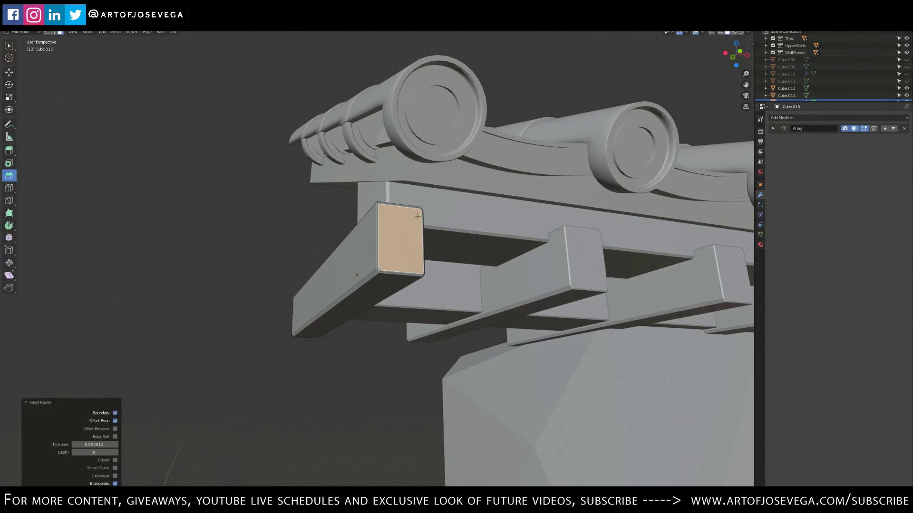
Extrude the inset end face of the crossbeam outward by 0.02'
scroll(416, 232, up, 8)
scroll(401, 221, down, 8)
middle_drag(401, 217, 399, 222)
key(KP_Decimal)
scroll(400, 213, down, 2)
key(e)
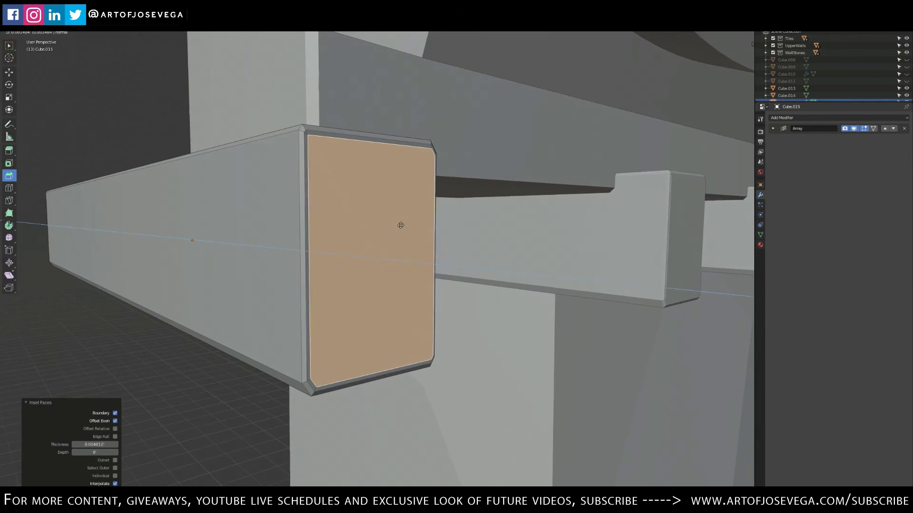
click(409, 226)
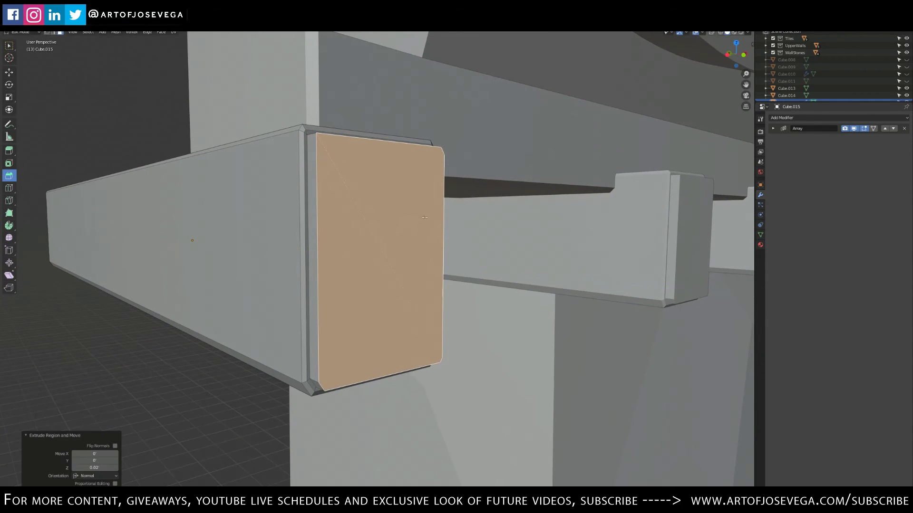
Scale the extruded end face down to 0.842 to give the beam a tapered tip
key(s)
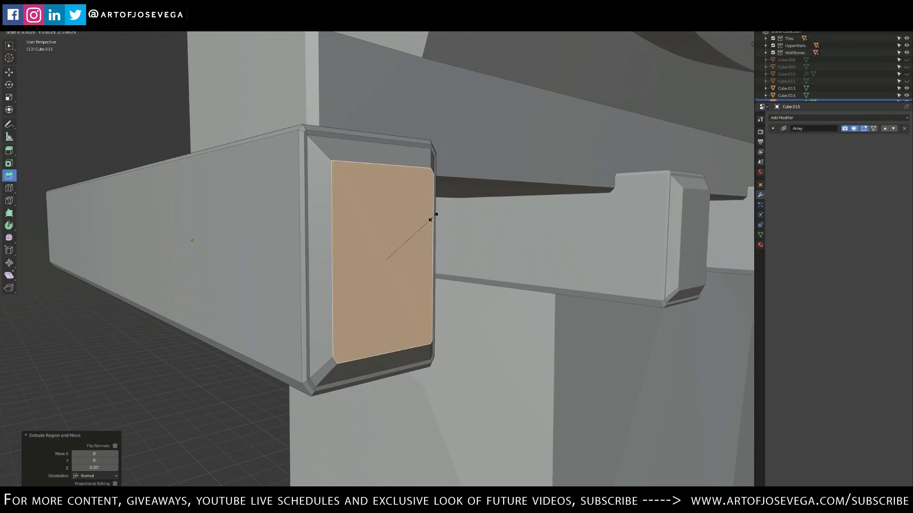
click(435, 217)
key(i)
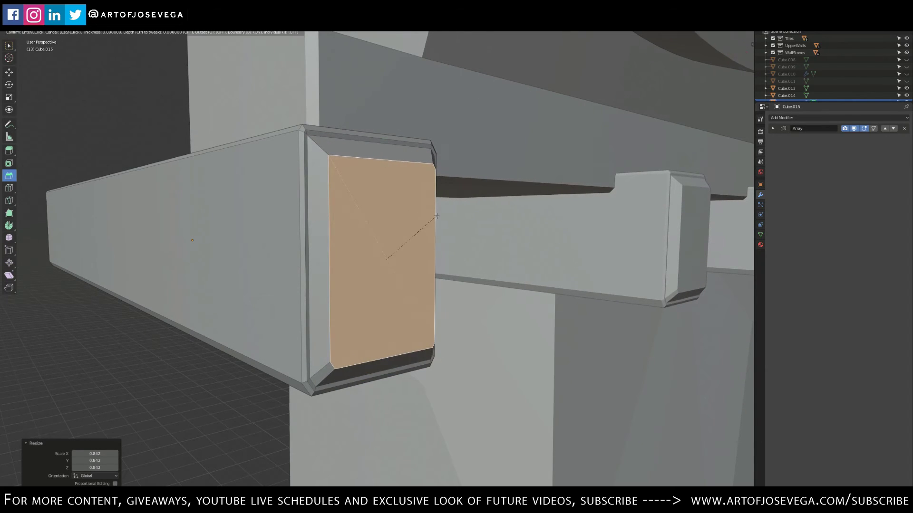
key(Escape)
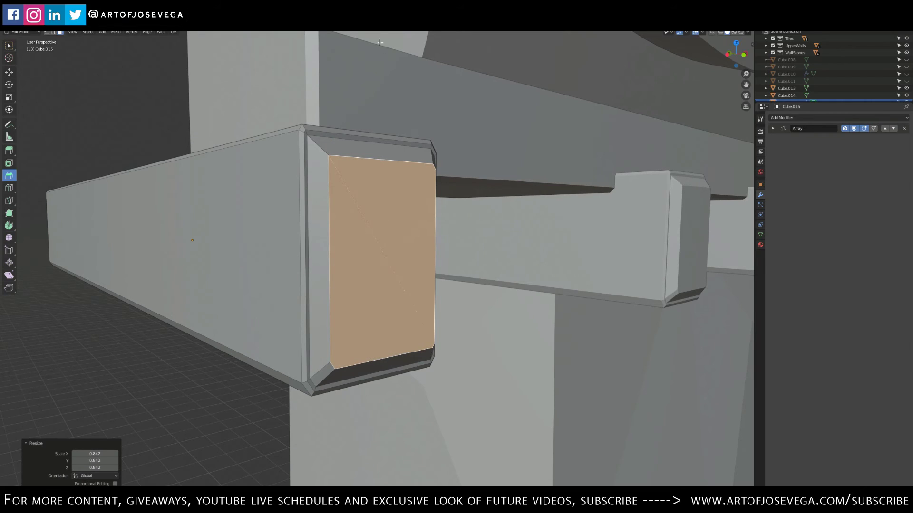
Return to Object Mode, deselect the crossbeams and check the shaped beam ends under the whole roof
middle_drag(437, 217, 383, 219)
key(Tab)
scroll(353, 360, down, 6)
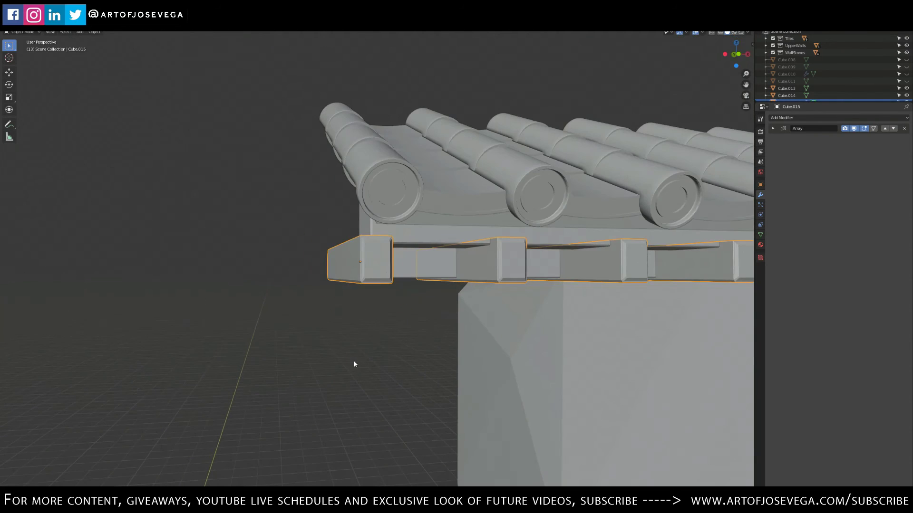
click(353, 361)
middle_drag(418, 341, 475, 290)
scroll(474, 290, down, 3)
middle_drag(438, 264, 437, 277)
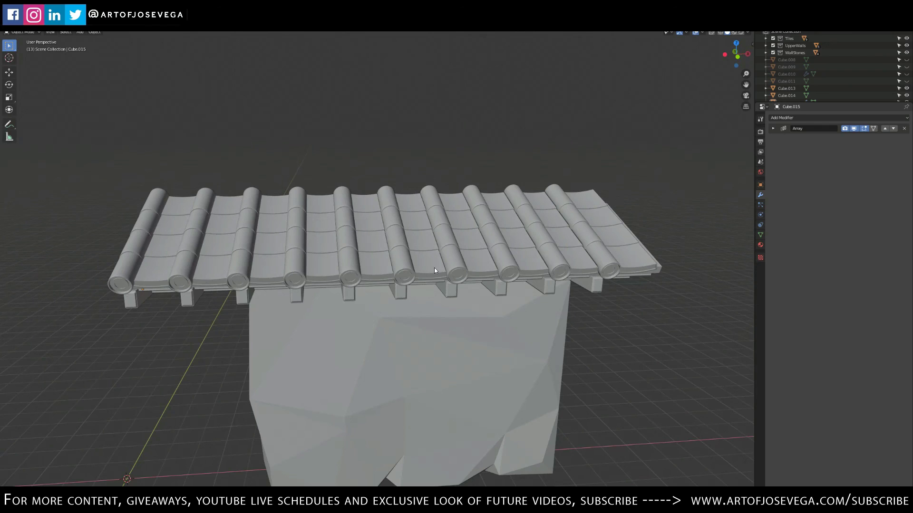